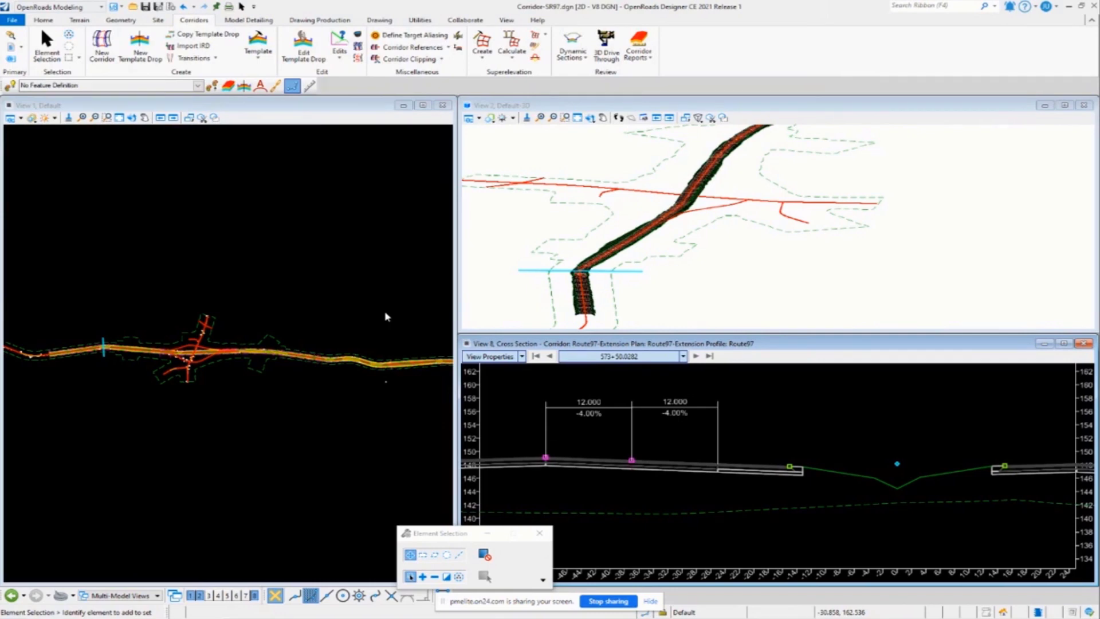
Open the superelevation rules file editor, enlarge it, and review the e Max Method choices.
{"action": "left_click", "coordinate": [360, 296]}
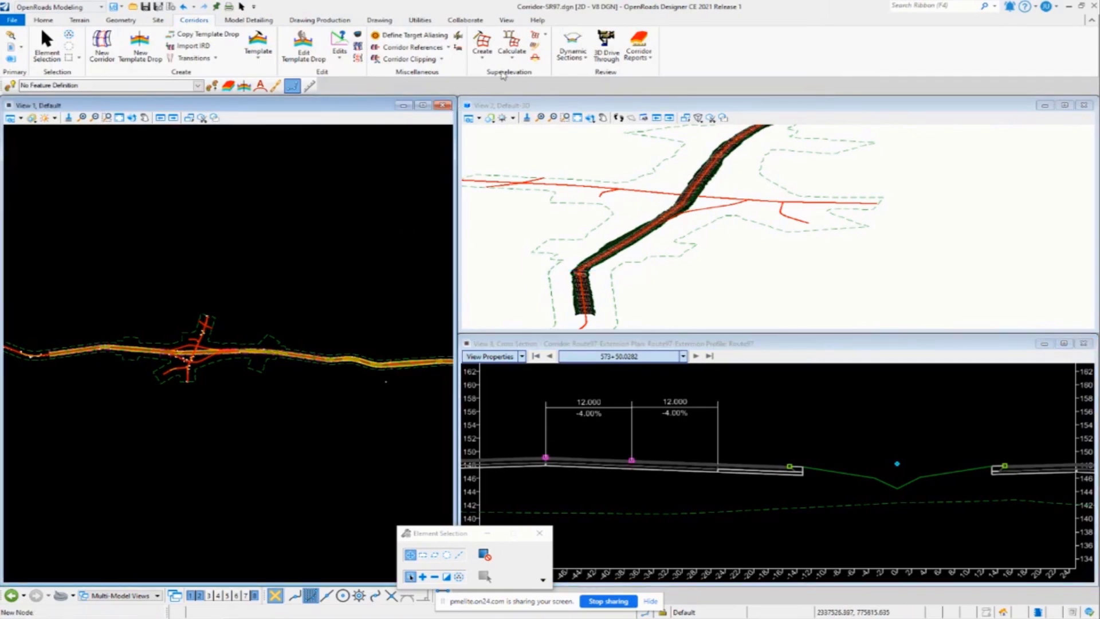
{"action": "left_click", "coordinate": [512, 50]}
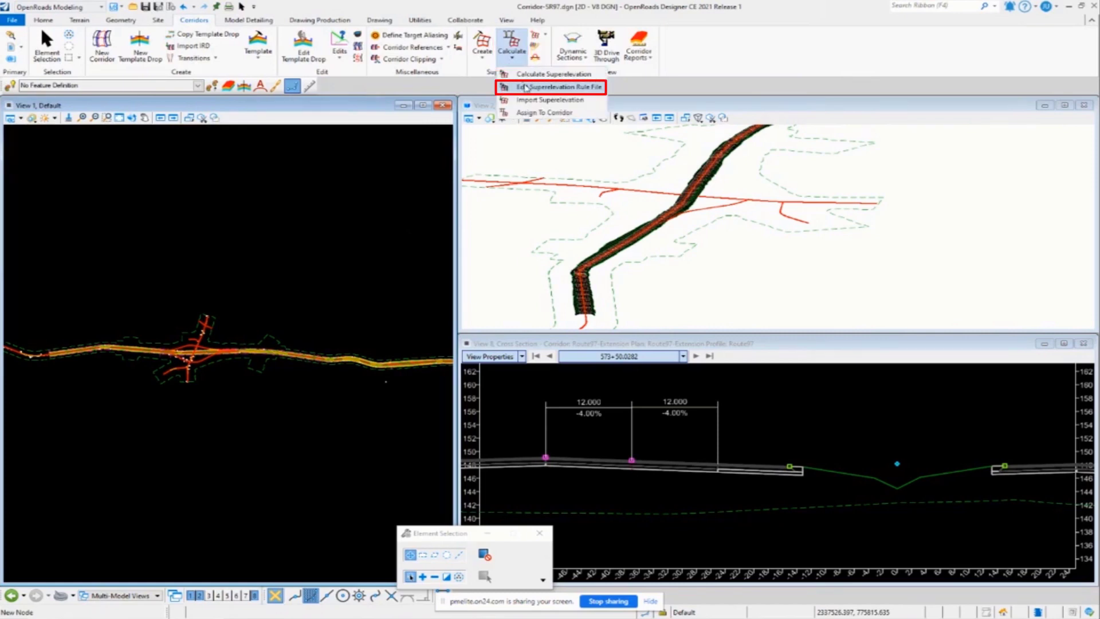
{"action": "left_click", "coordinate": [526, 87]}
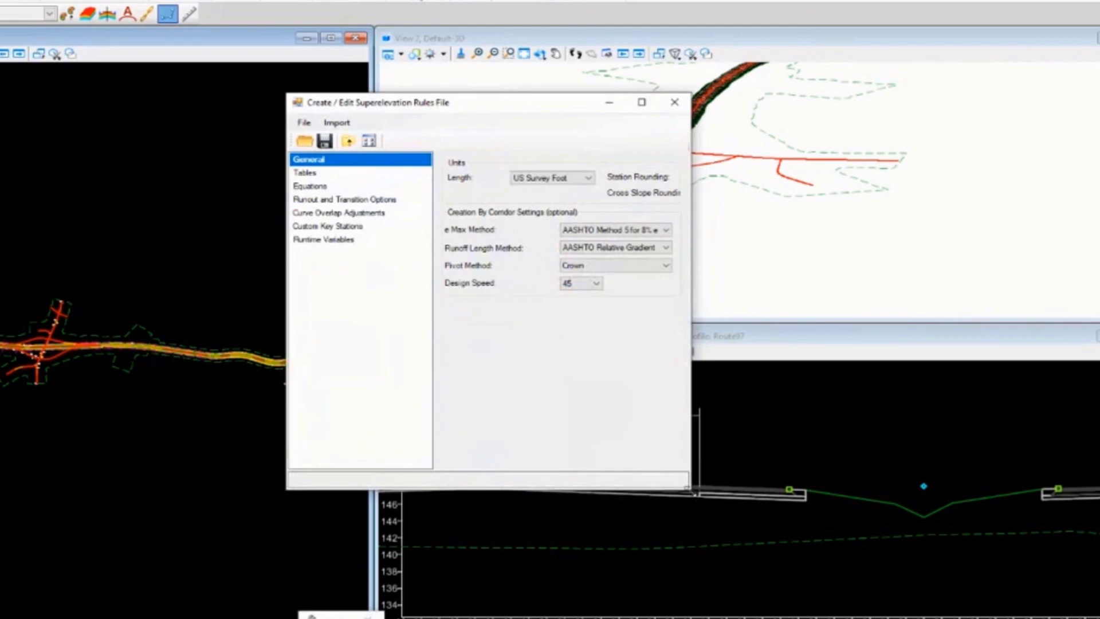
{"action": "left_click_drag", "start_coordinate": [689, 490], "coordinate": [879, 434]}
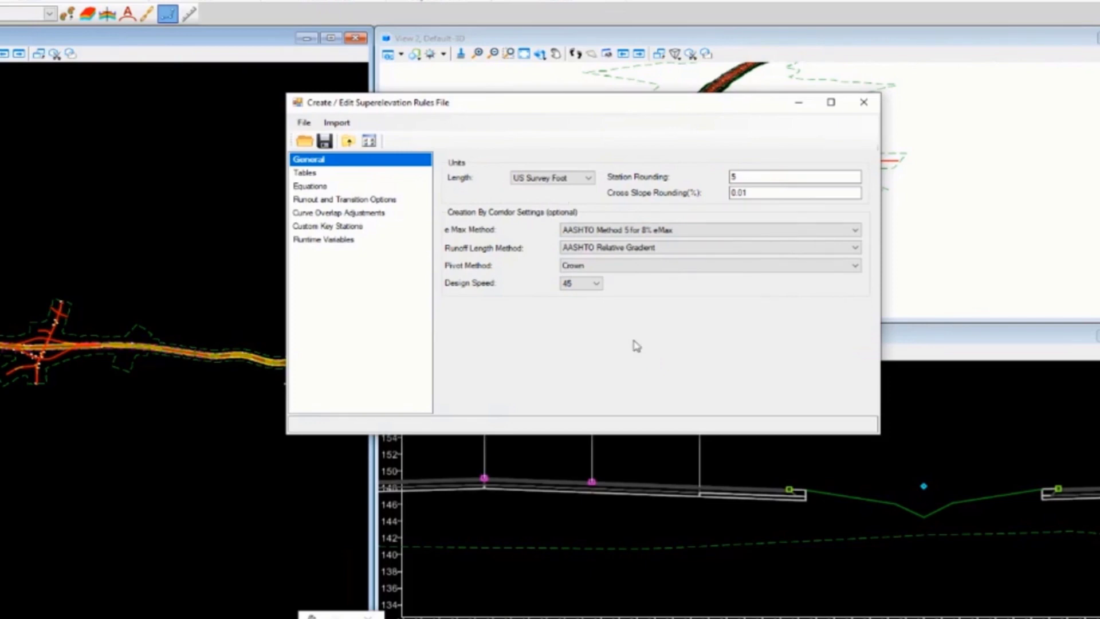
{"action": "left_click", "coordinate": [592, 231]}
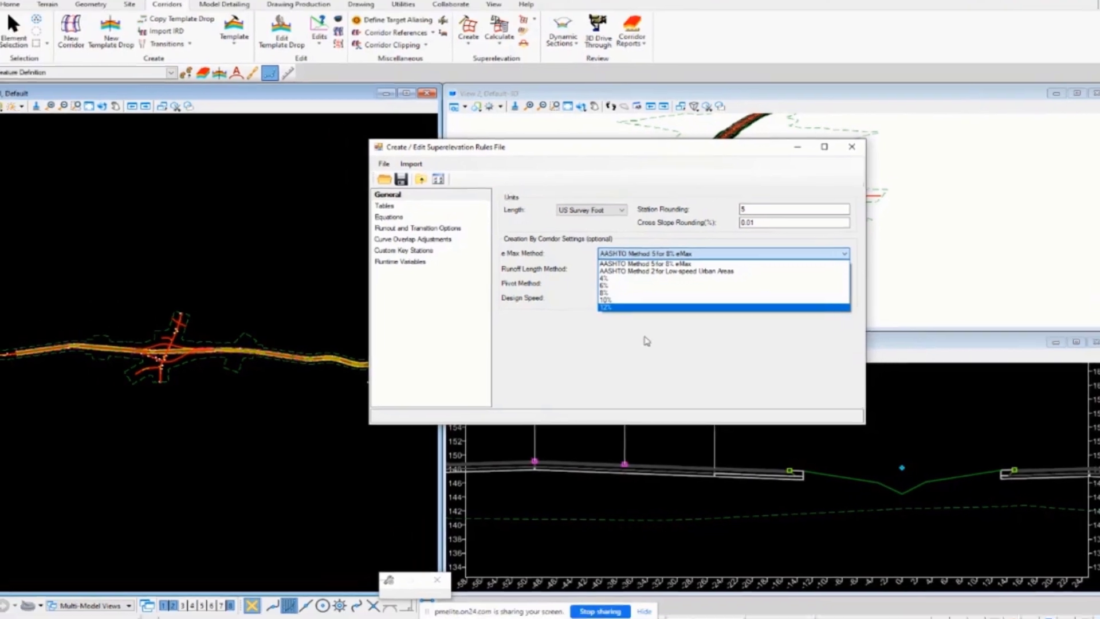
Close the superelevation rules editor without saving changes.
{"action": "left_click", "coordinate": [611, 330]}
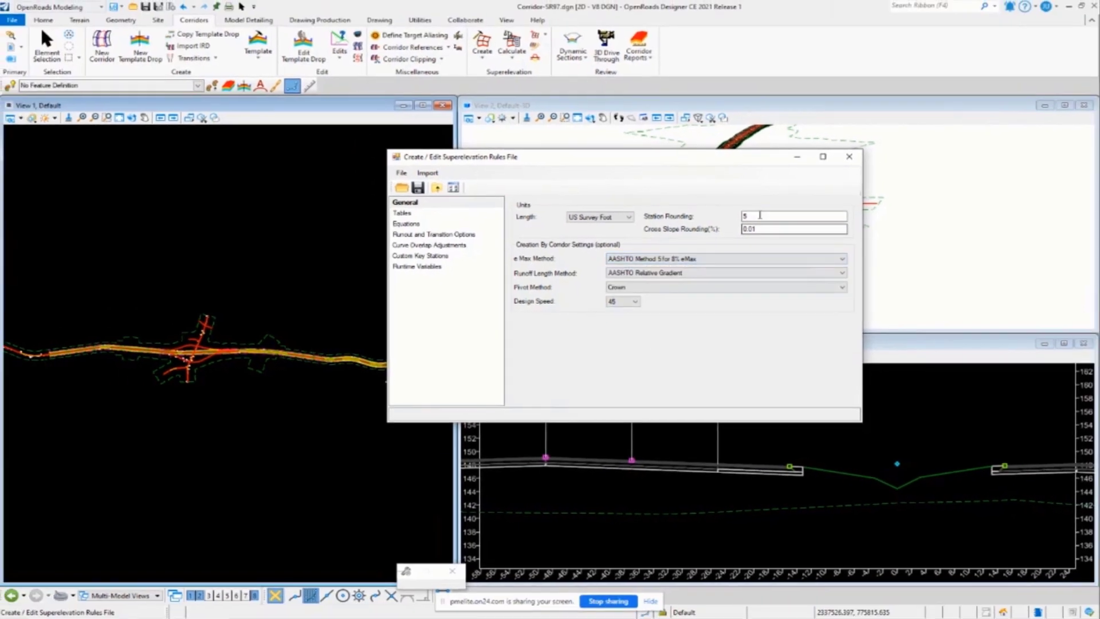
{"action": "left_click", "coordinate": [849, 156]}
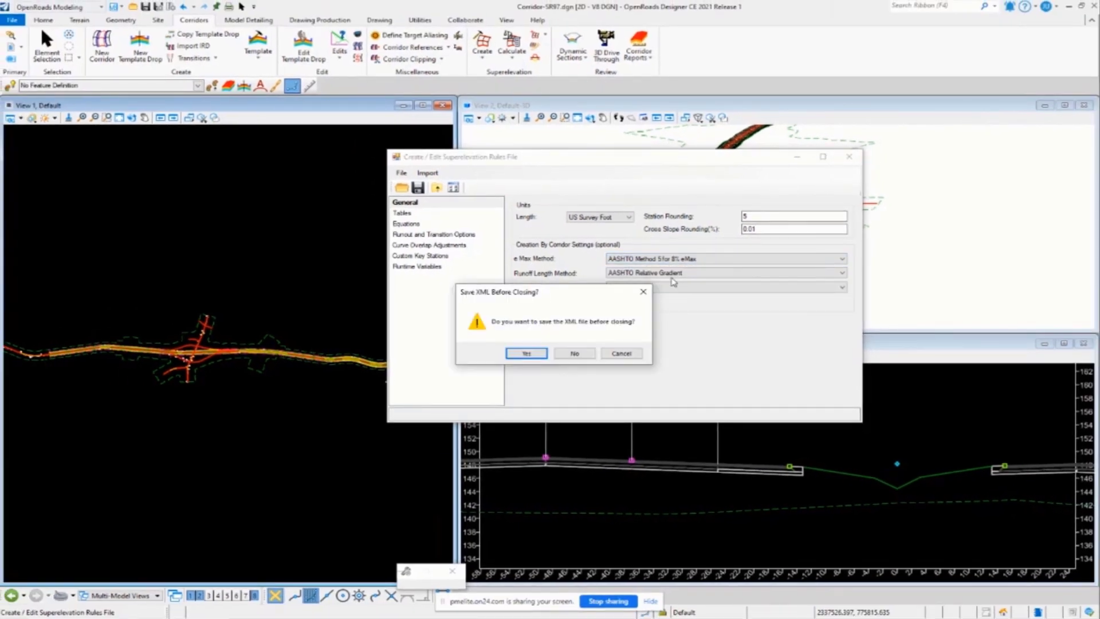
{"action": "left_click", "coordinate": [578, 353]}
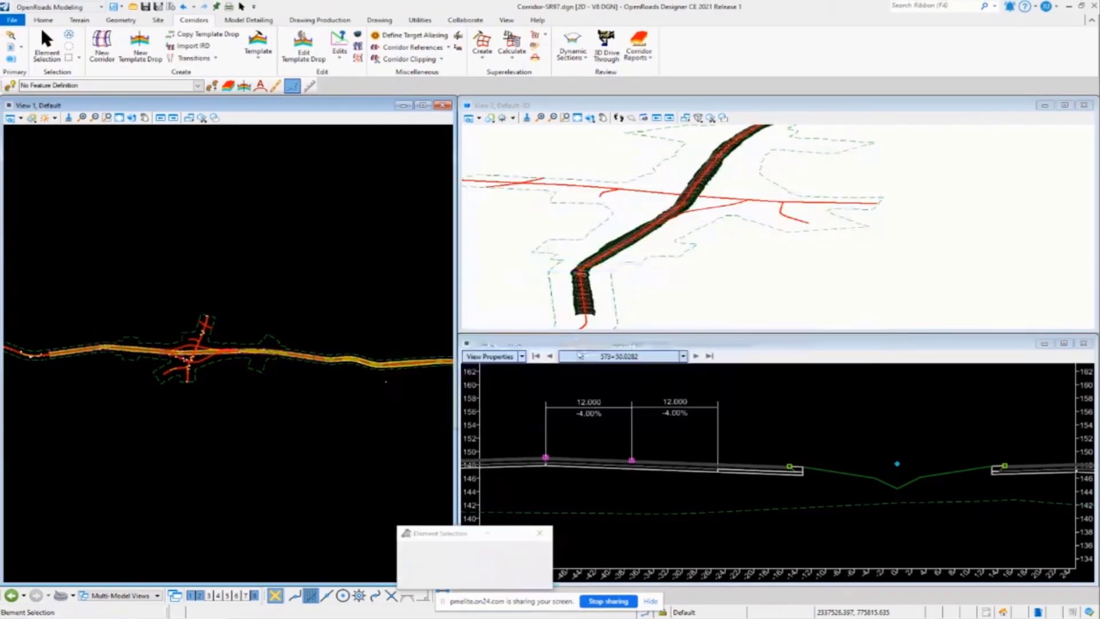
Open the Corridor-Ramp C.dgn design file.
{"action": "left_click", "coordinate": [132, 8]}
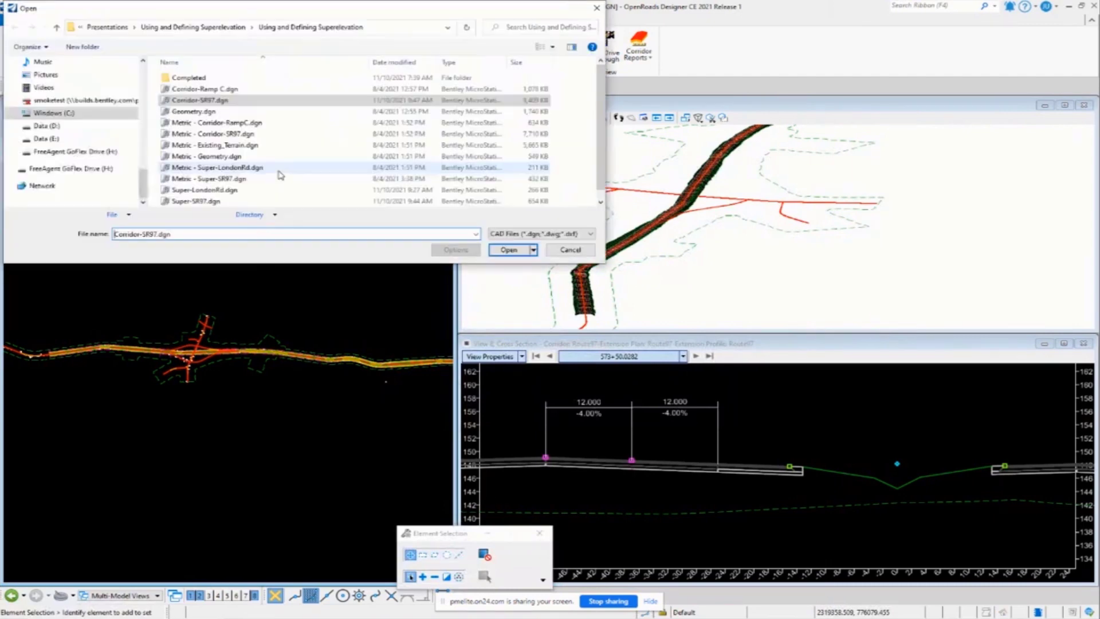
{"action": "left_click", "coordinate": [232, 90]}
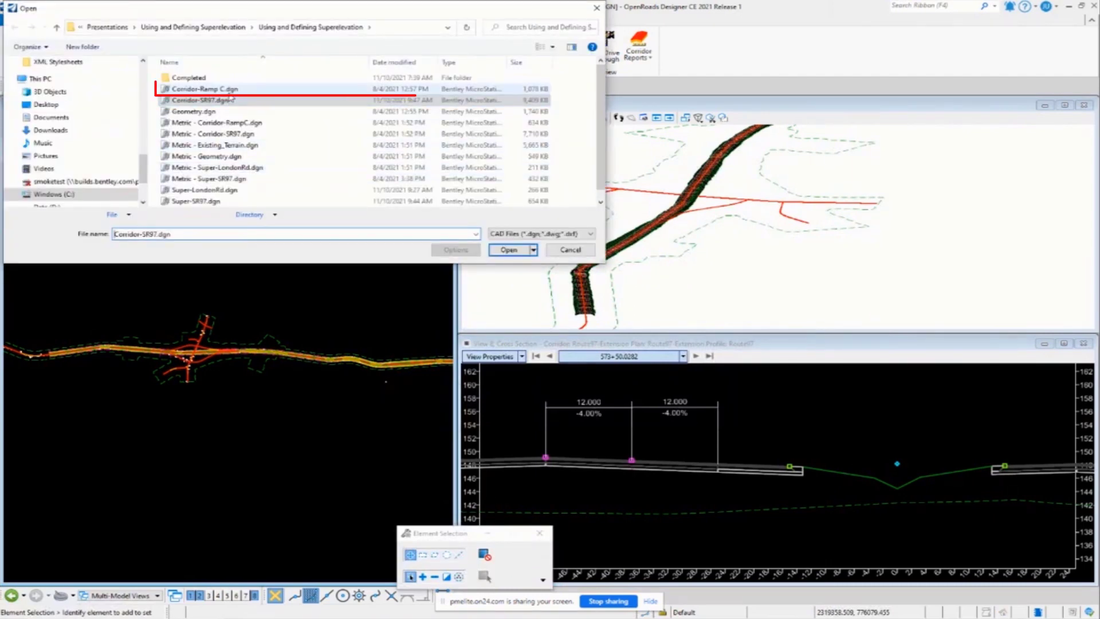
{"action": "left_click", "coordinate": [508, 250]}
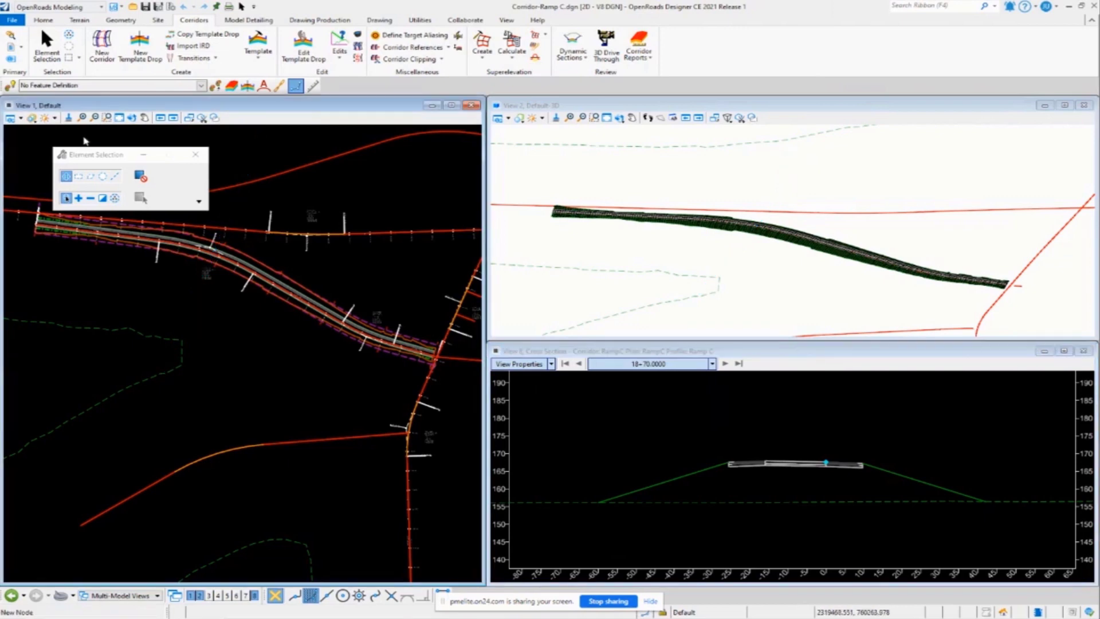
Move the Element Selection toolbox aside and select the Ramp C corridor.
{"action": "left_click_drag", "start_coordinate": [90, 156], "coordinate": [124, 455]}
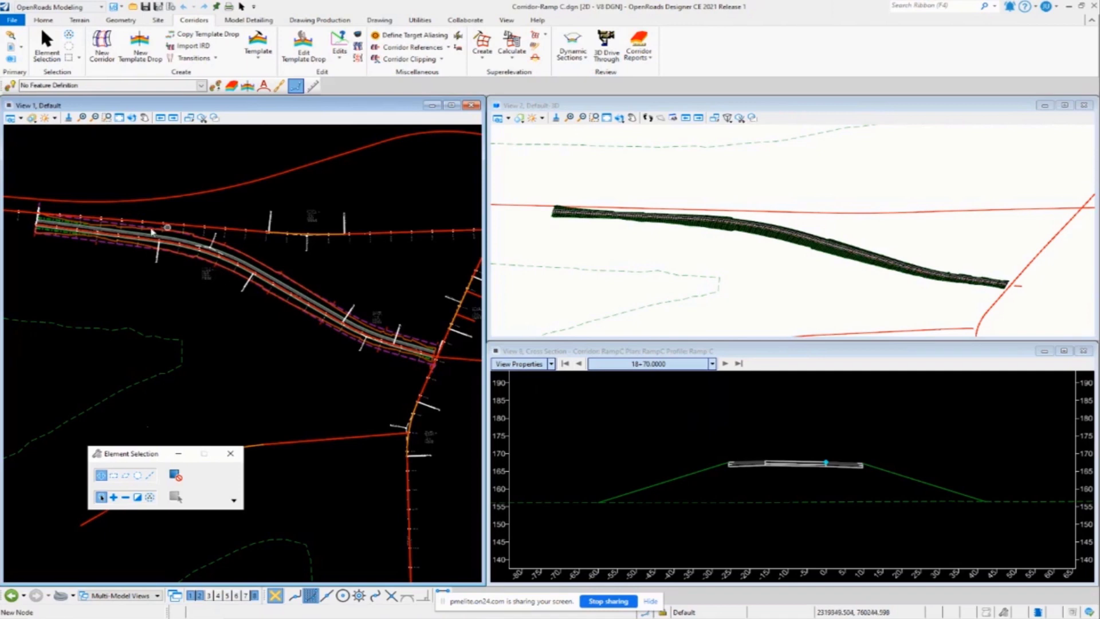
{"action": "left_click", "coordinate": [279, 294]}
Load the AASHTO_2011_imperial.xml file into the superelevation rules editor.
{"action": "left_click", "coordinate": [517, 64]}
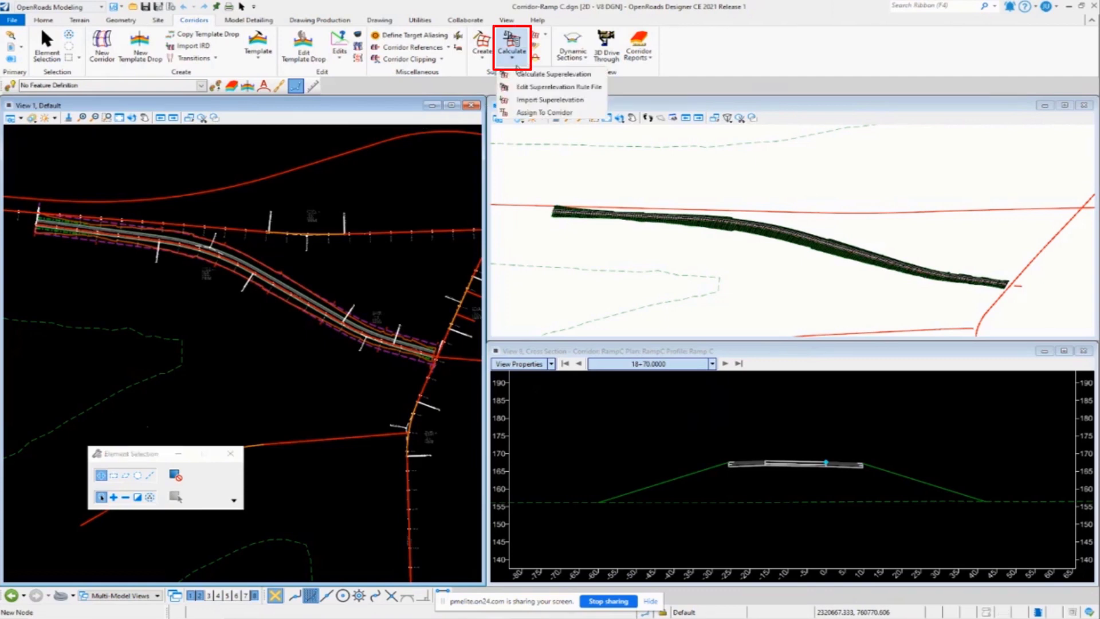
{"action": "left_click", "coordinate": [529, 87]}
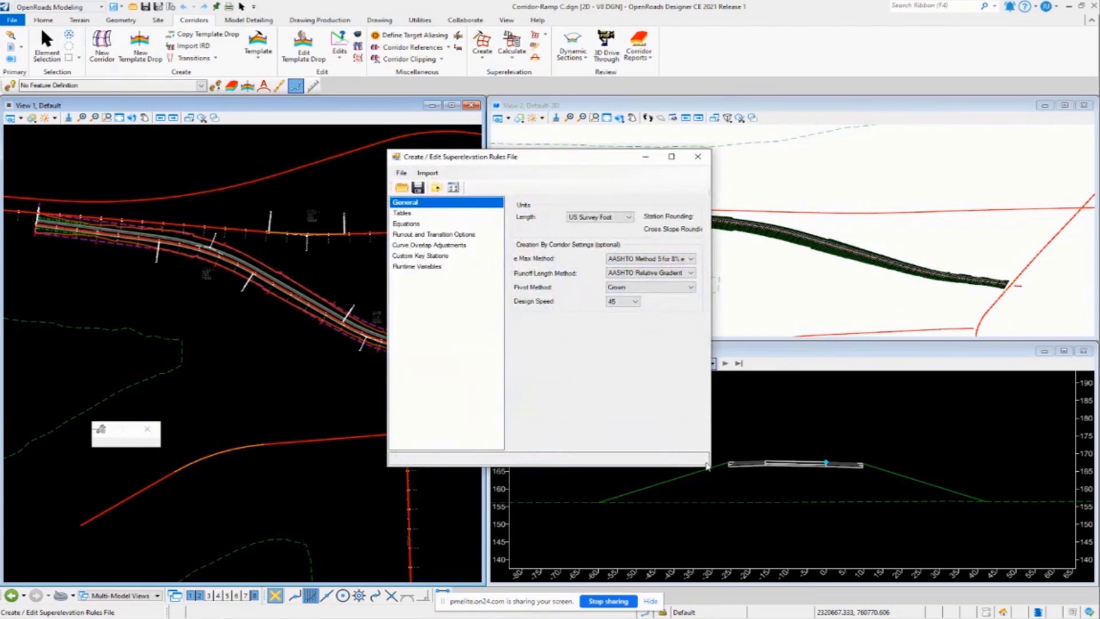
{"action": "left_click_drag", "start_coordinate": [711, 465], "coordinate": [835, 411]}
{"action": "left_click", "coordinate": [401, 187]}
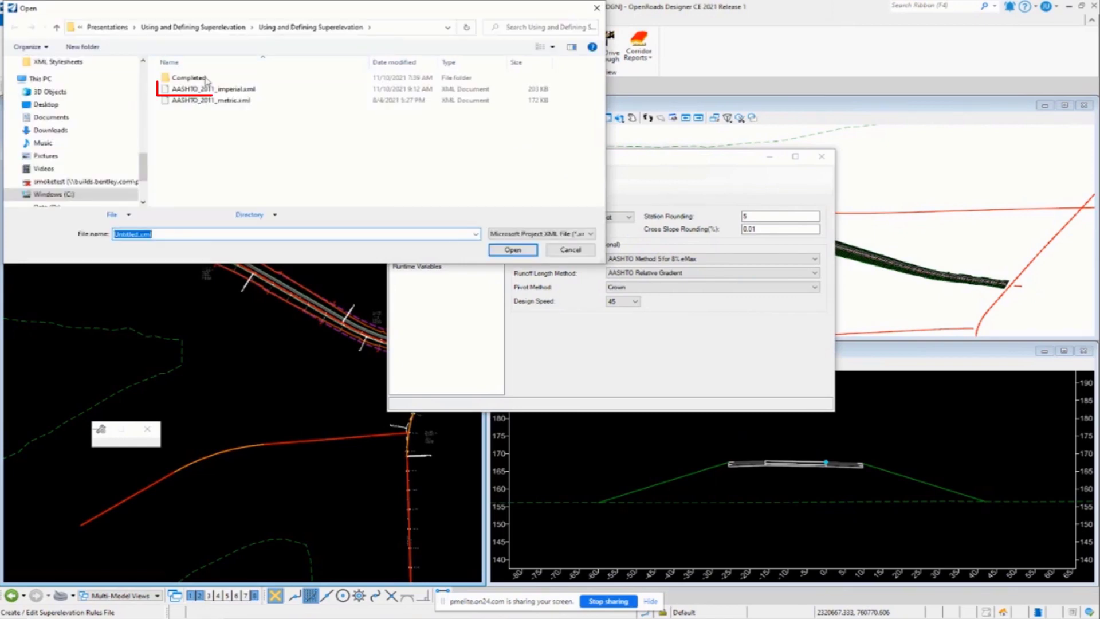
{"action": "left_click", "coordinate": [513, 250]}
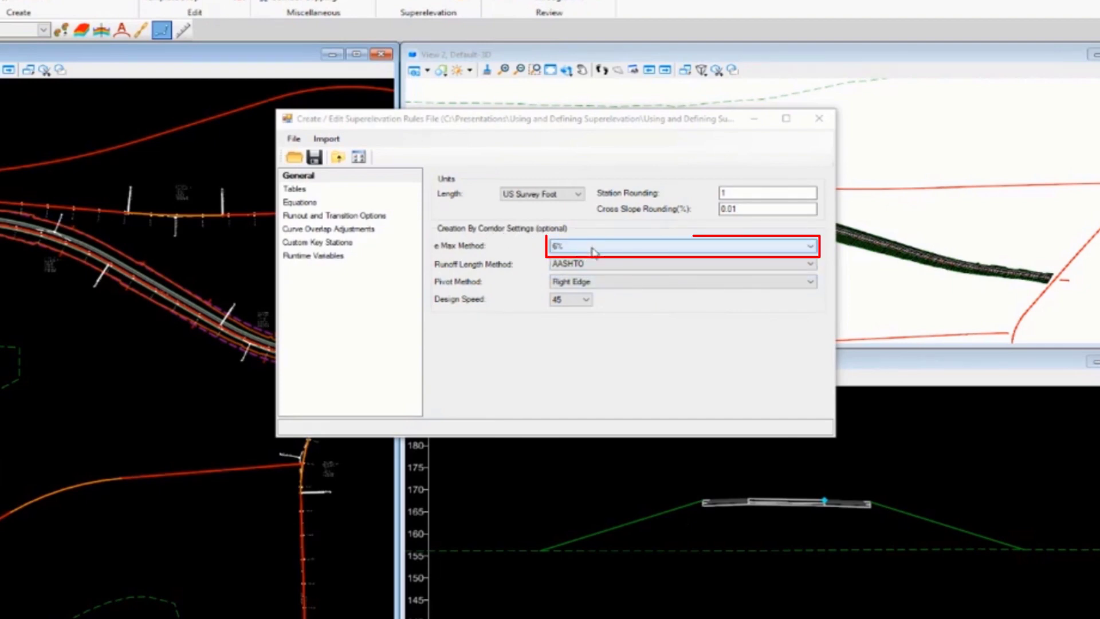
Confirm AASHTO runoff length and Right Edge pivot, then save the rules file.
{"action": "left_click", "coordinate": [600, 266]}
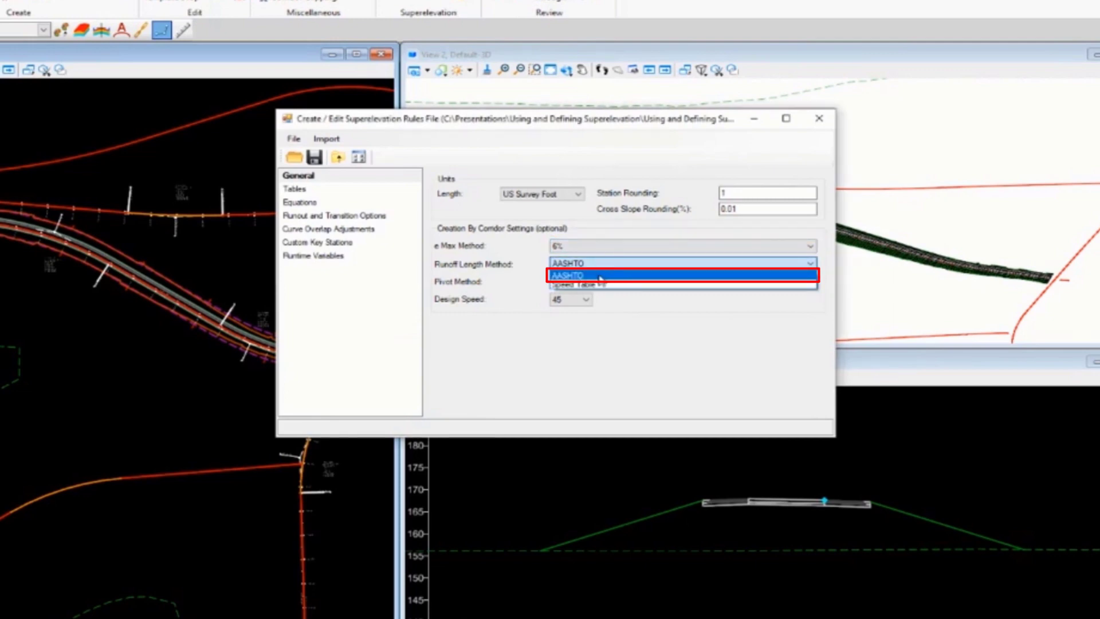
{"action": "left_click", "coordinate": [601, 274]}
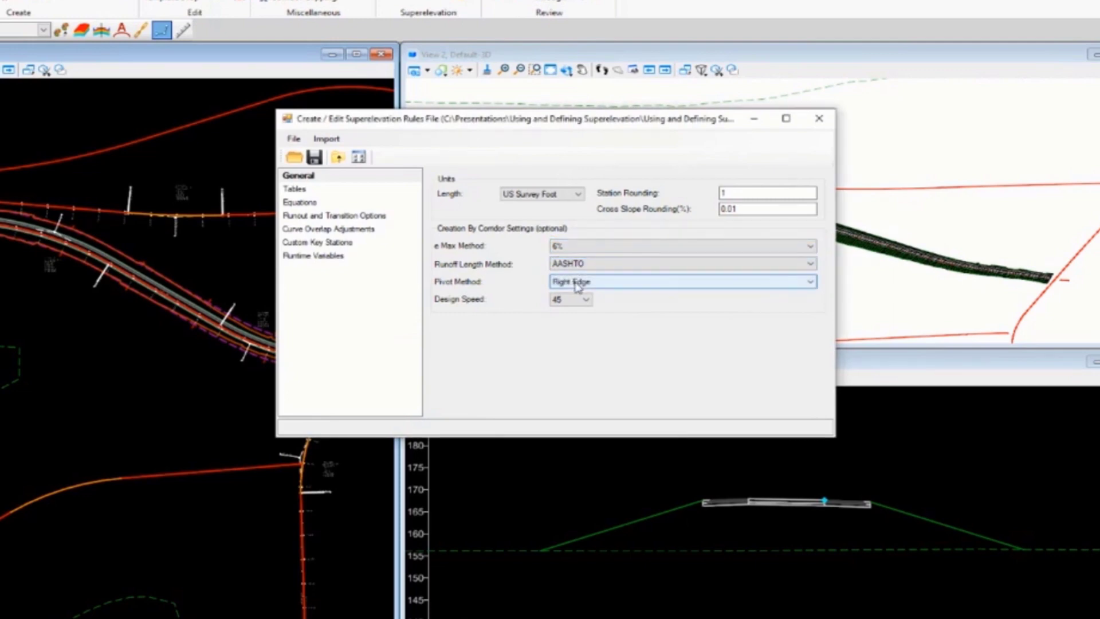
{"action": "left_click", "coordinate": [578, 286]}
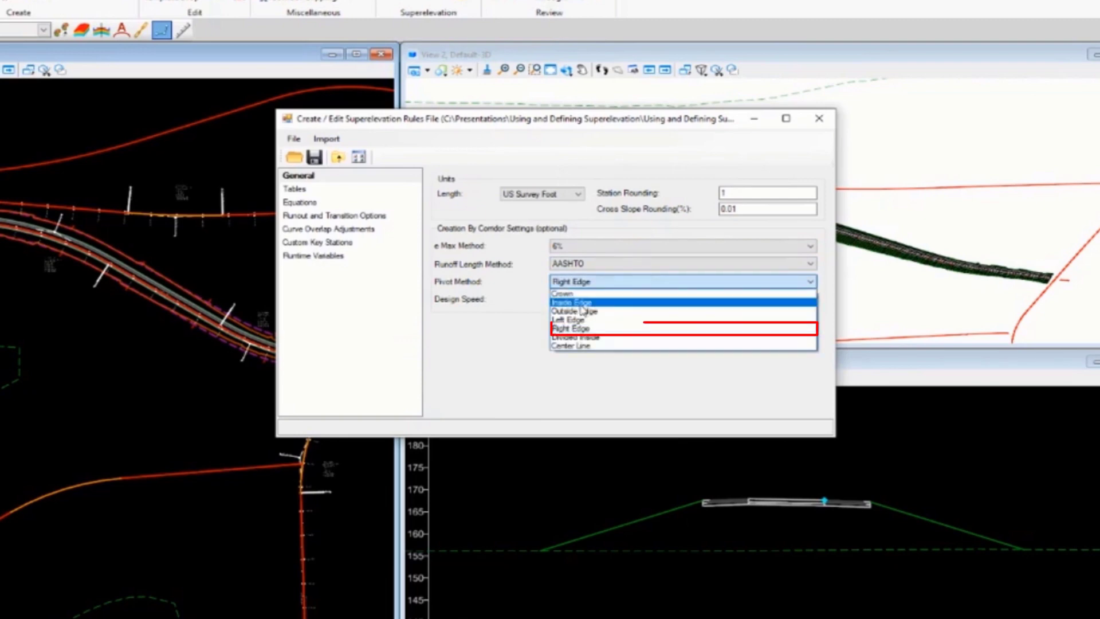
{"action": "left_click", "coordinate": [599, 340]}
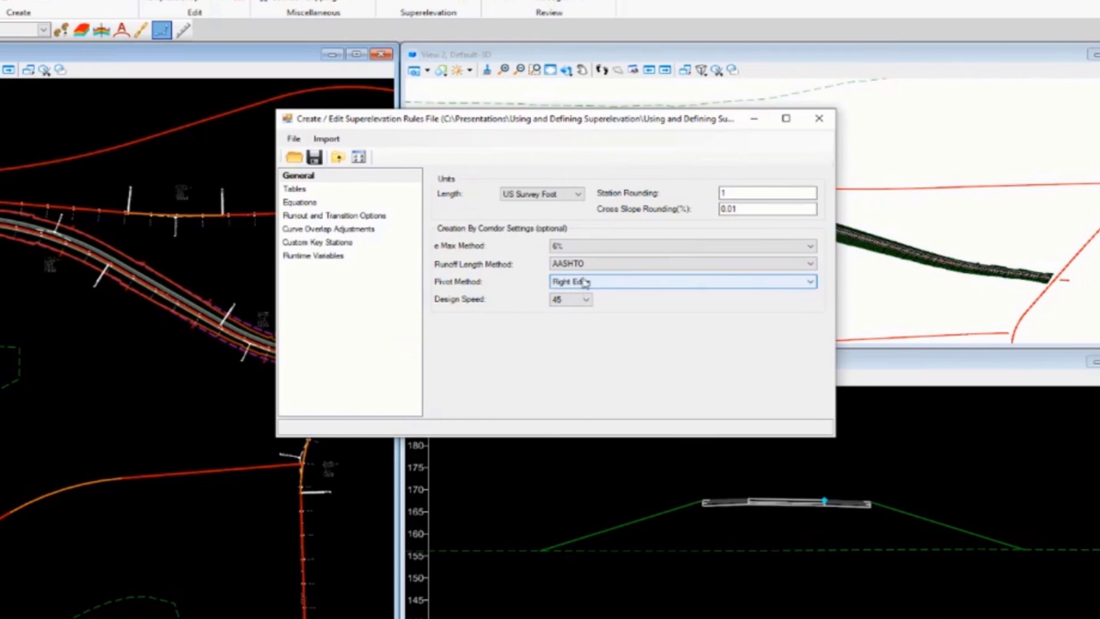
{"action": "left_click", "coordinate": [819, 118]}
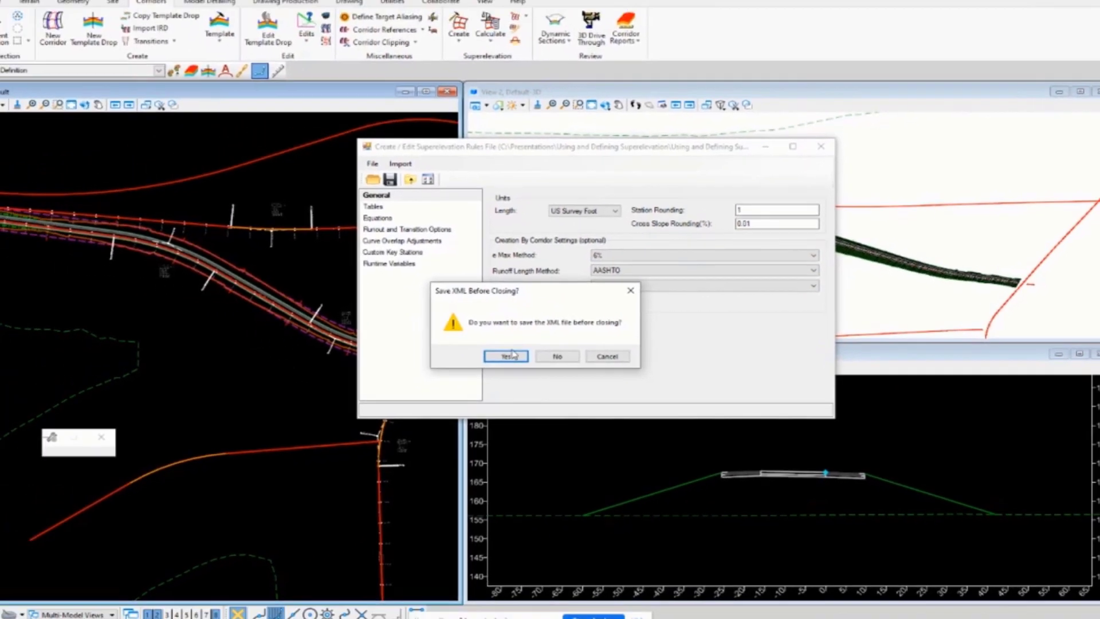
{"action": "left_click", "coordinate": [506, 356]}
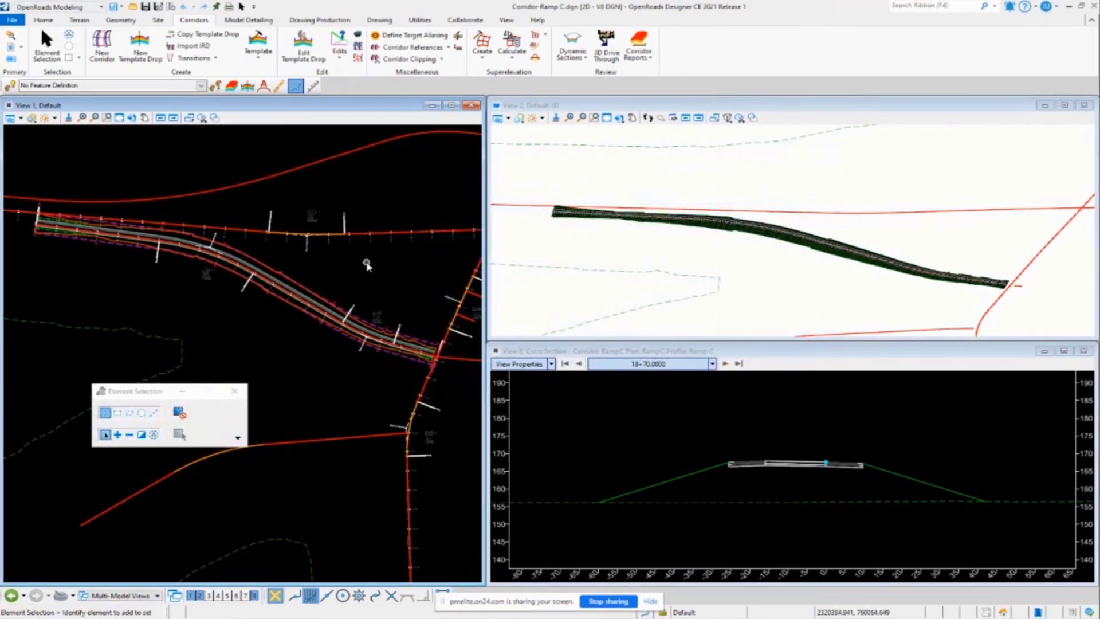
Start Create Superelevation Sections and name the sections 'Ramp C'.
{"action": "left_click", "coordinate": [490, 60]}
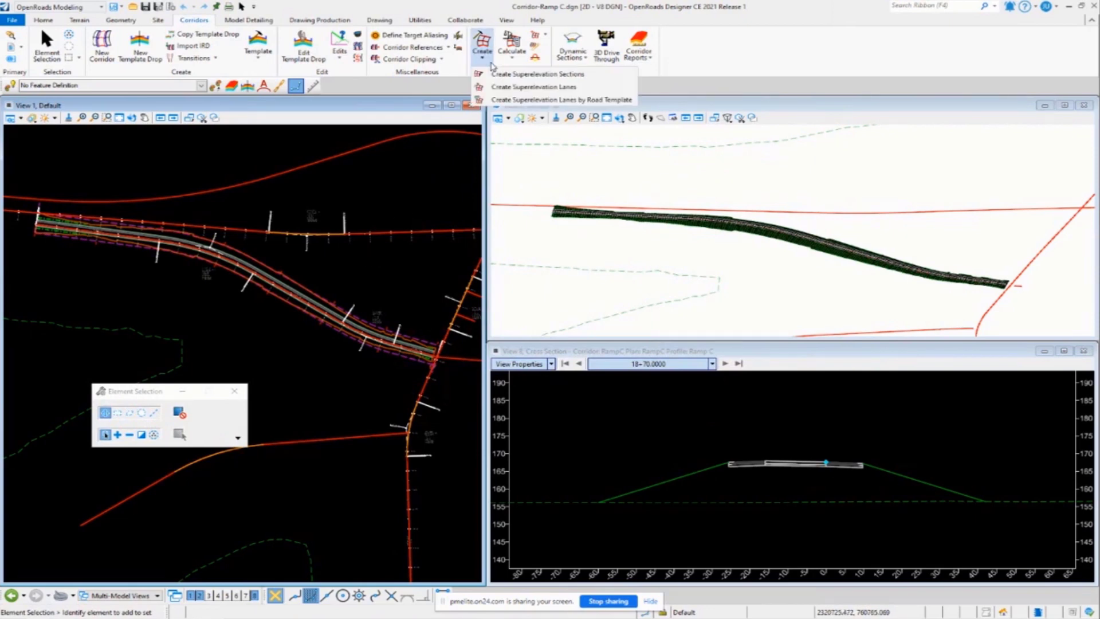
{"action": "left_click", "coordinate": [504, 74]}
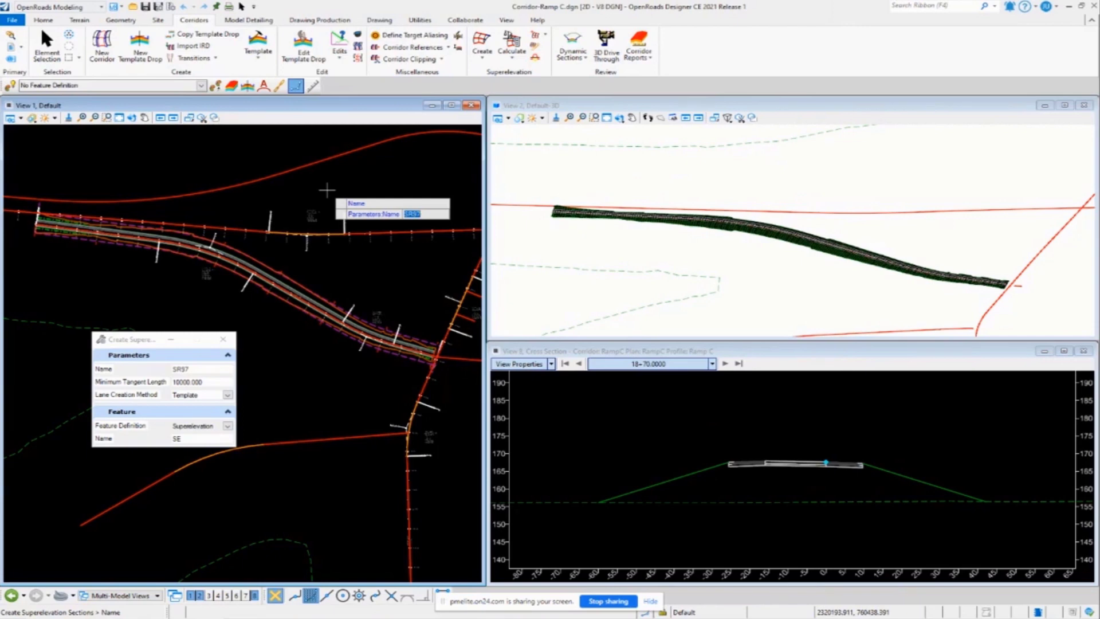
{"action": "type", "text": "Ramp C"}
{"action": "key", "text": "Return"}
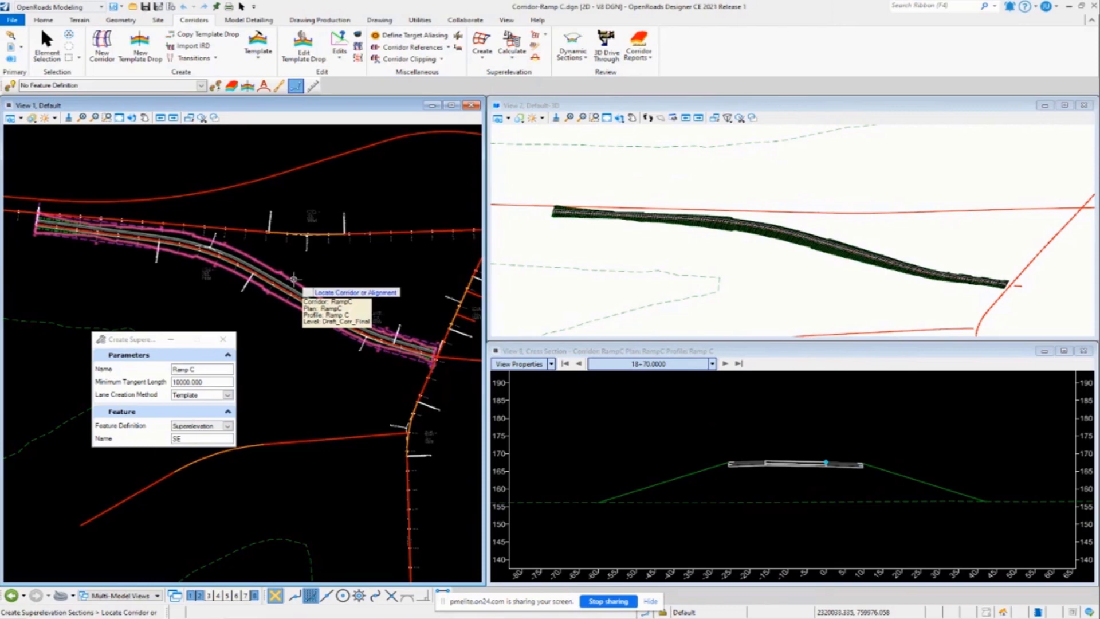
Pick the Ramp C corridor, accept AASHTO_2011_imperial defaults, and enter minimum tangent length 0.
{"action": "left_click", "coordinate": [294, 279]}
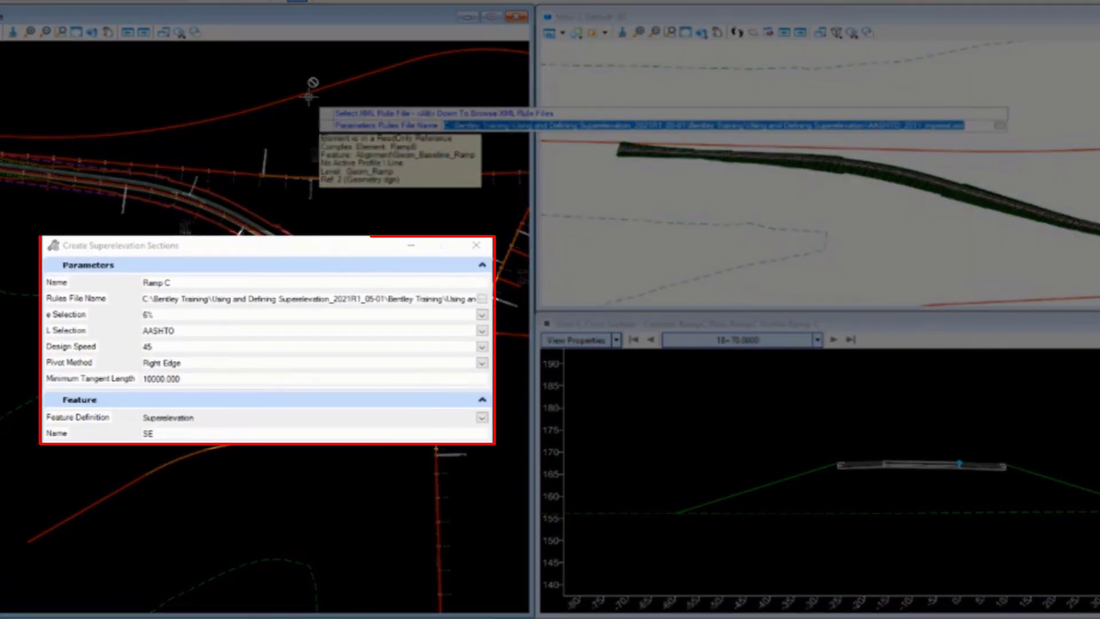
{"action": "left_click", "coordinate": [309, 98]}
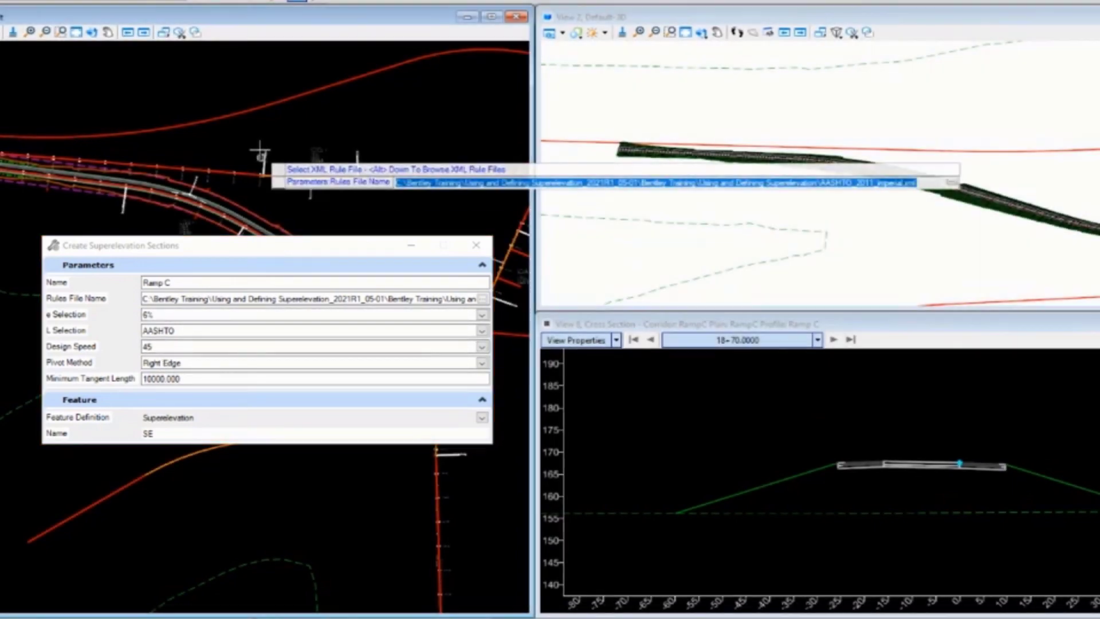
{"action": "left_click", "coordinate": [259, 131]}
{"action": "left_click", "coordinate": [258, 131]}
{"action": "left_click", "coordinate": [259, 130]}
{"action": "left_click", "coordinate": [258, 131]}
{"action": "left_click", "coordinate": [259, 131]}
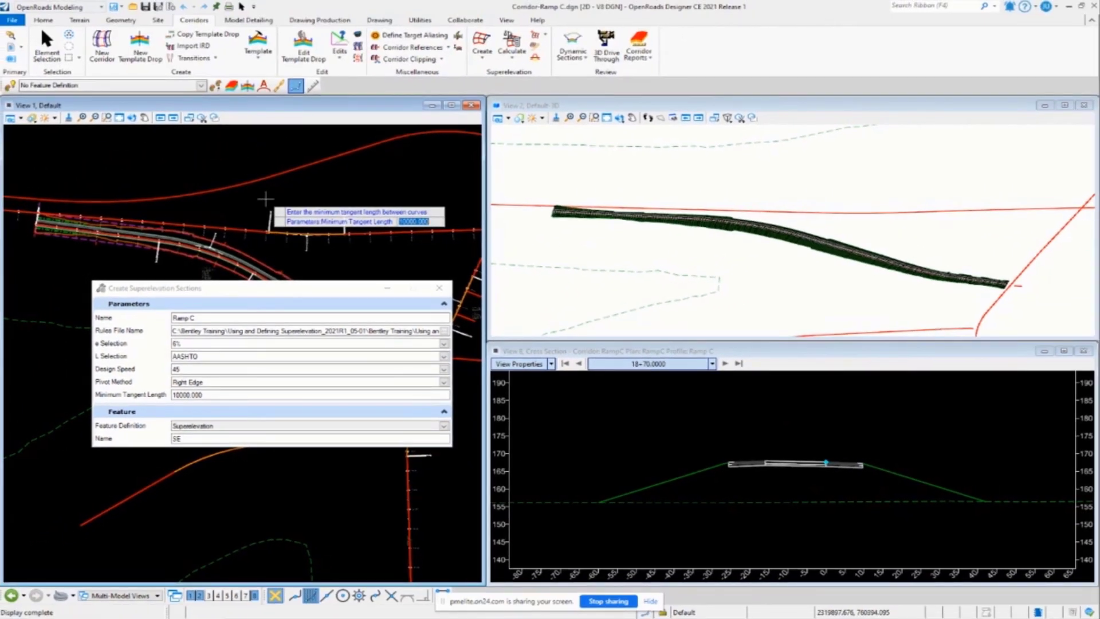
{"action": "type", "text": "0"}
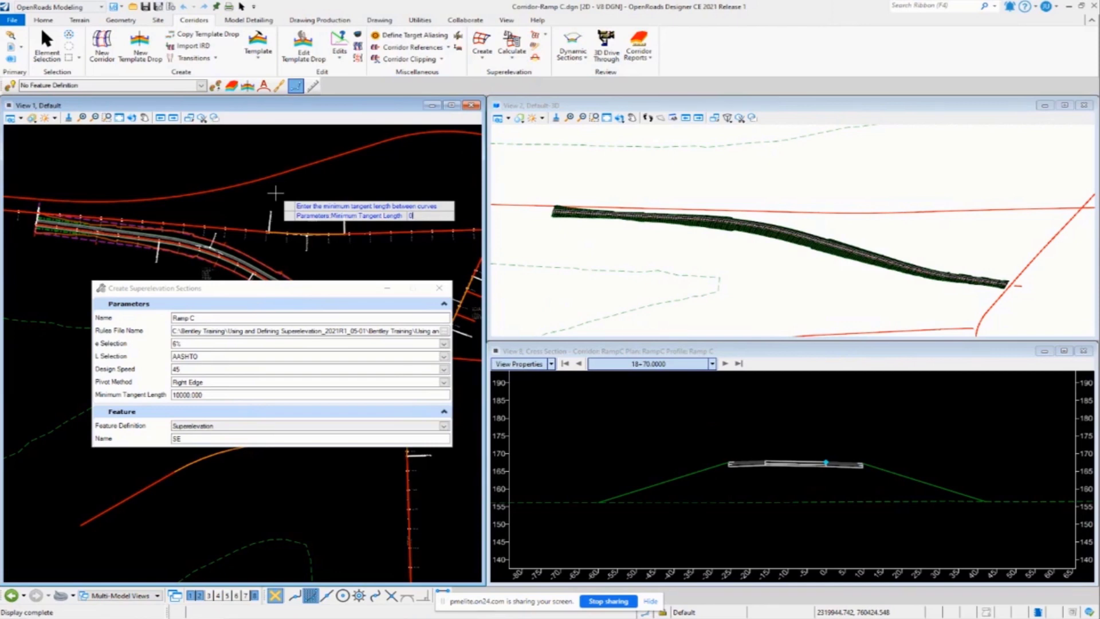
Confirm the 0 minimum tangent length and build the Ramp C superelevation sections.
{"action": "left_click", "coordinate": [275, 194]}
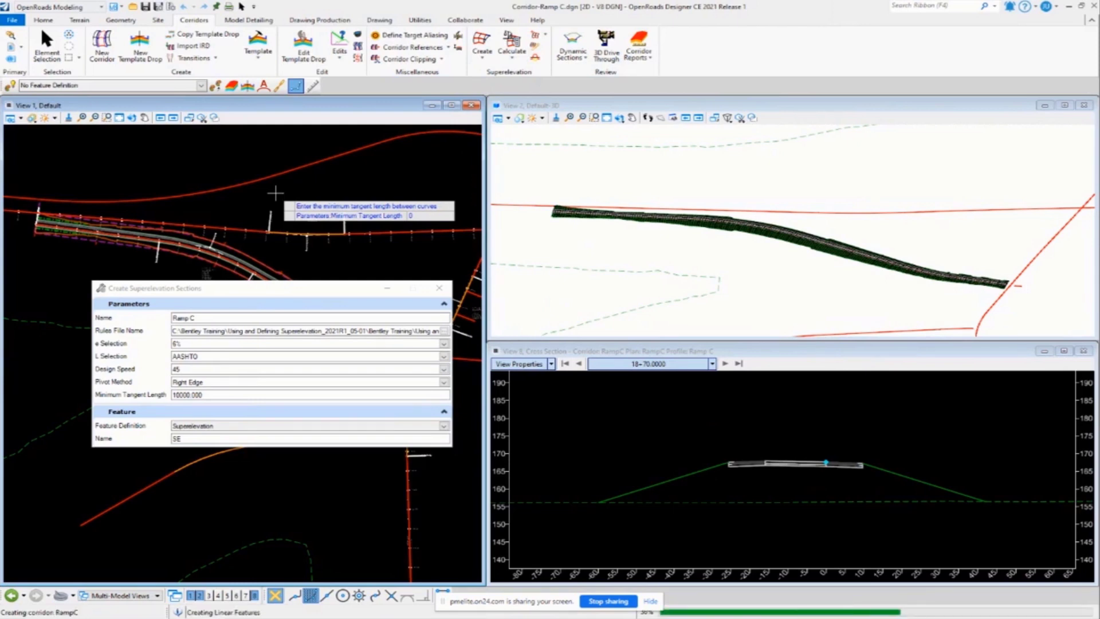
{"action": "key", "text": "Return"}
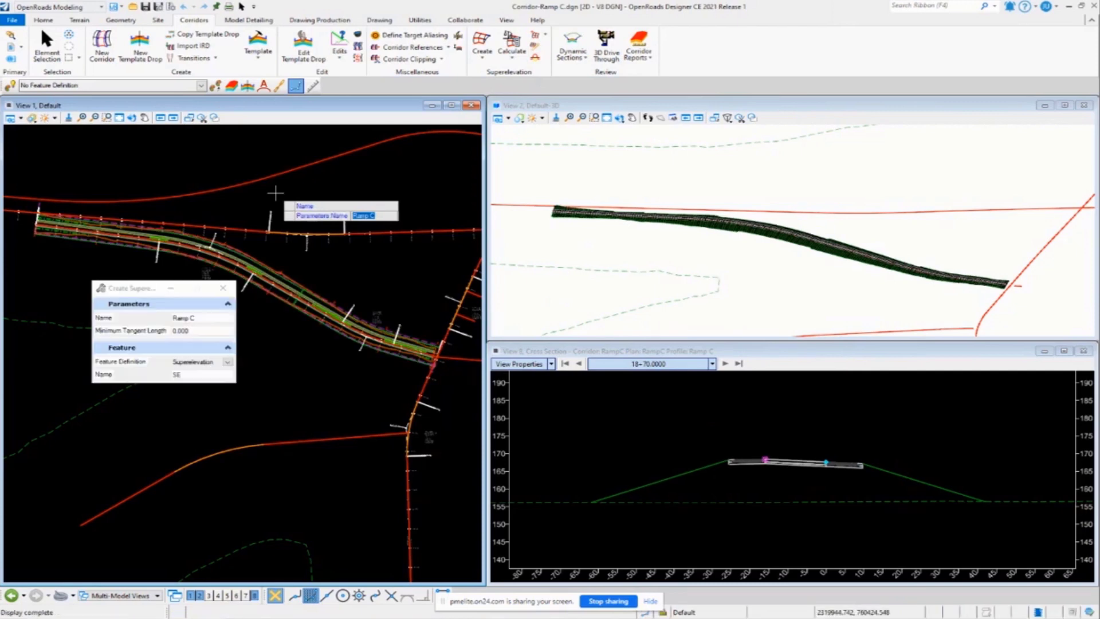
{"action": "left_click", "coordinate": [228, 284]}
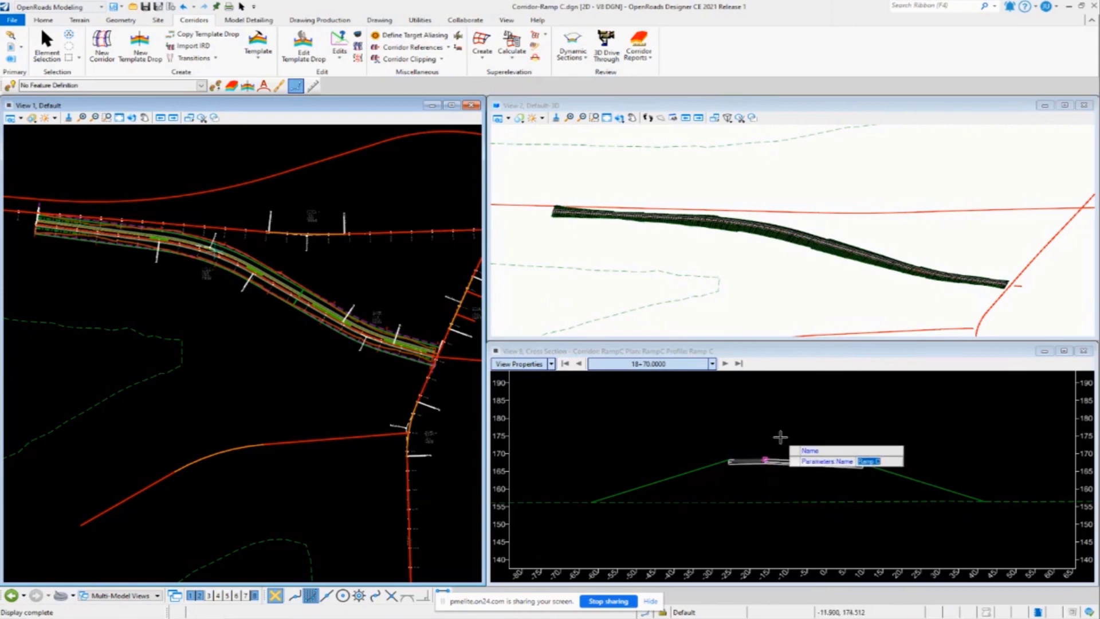
Finish creating the sections and select the Ramp C-2 superelevation section.
{"action": "left_click", "coordinate": [774, 435]}
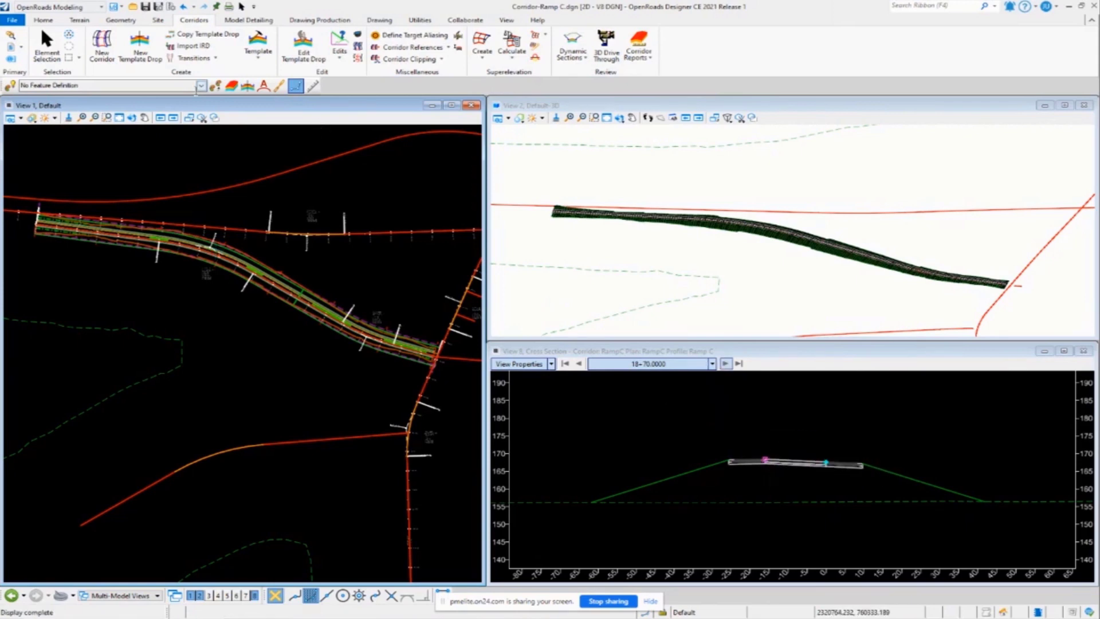
{"action": "left_click", "coordinate": [33, 41]}
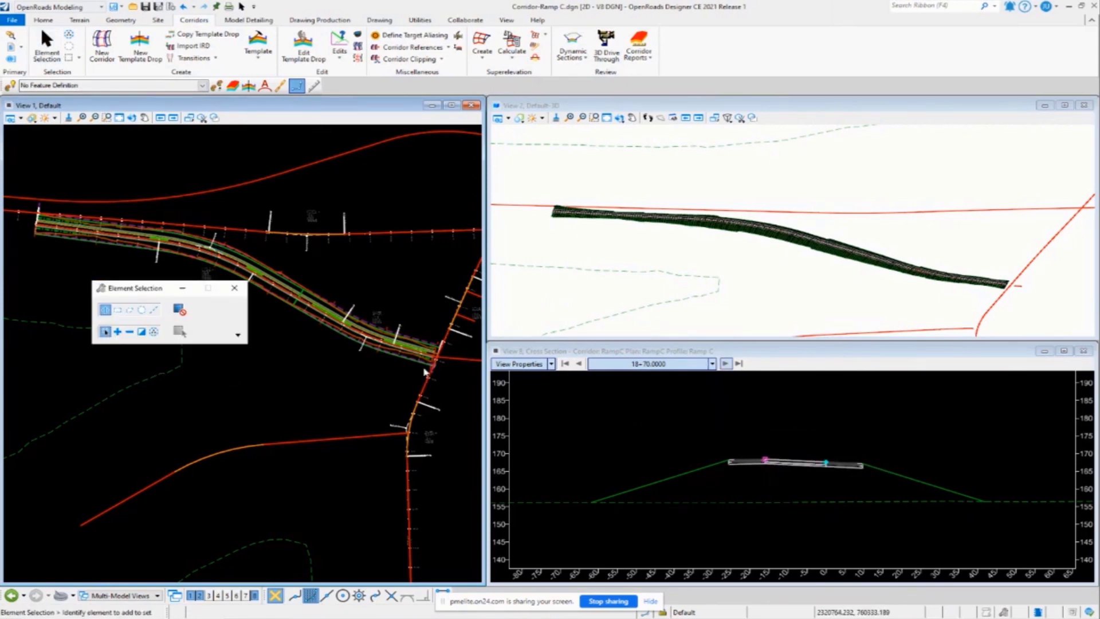
{"action": "scroll", "coordinate": [254, 287], "scroll_direction": "up", "scroll_amount": 5}
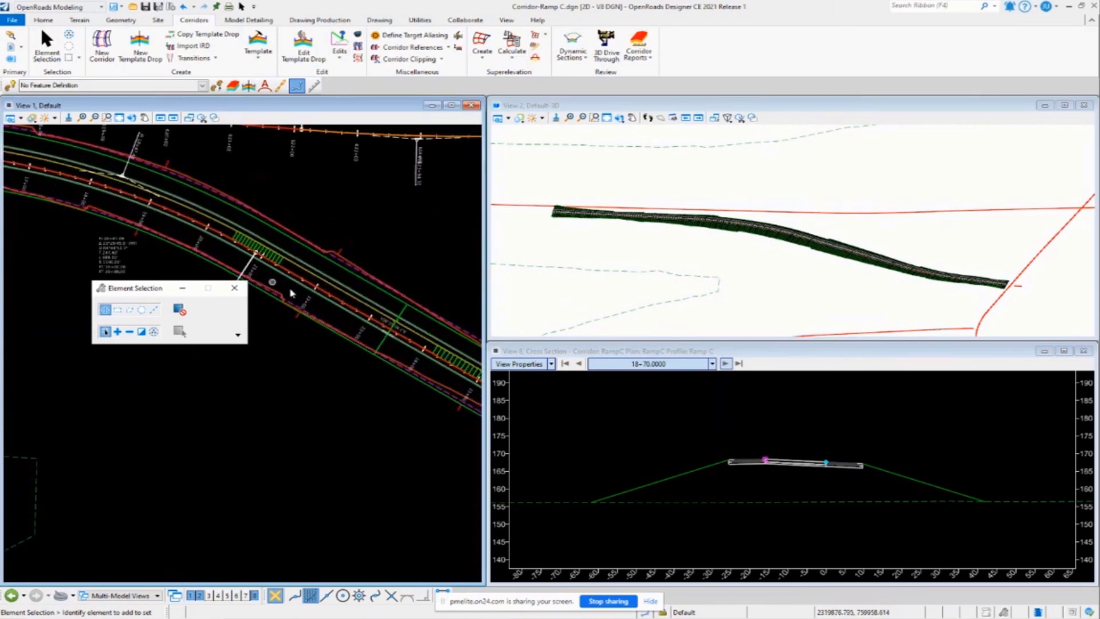
{"action": "left_click", "coordinate": [373, 292]}
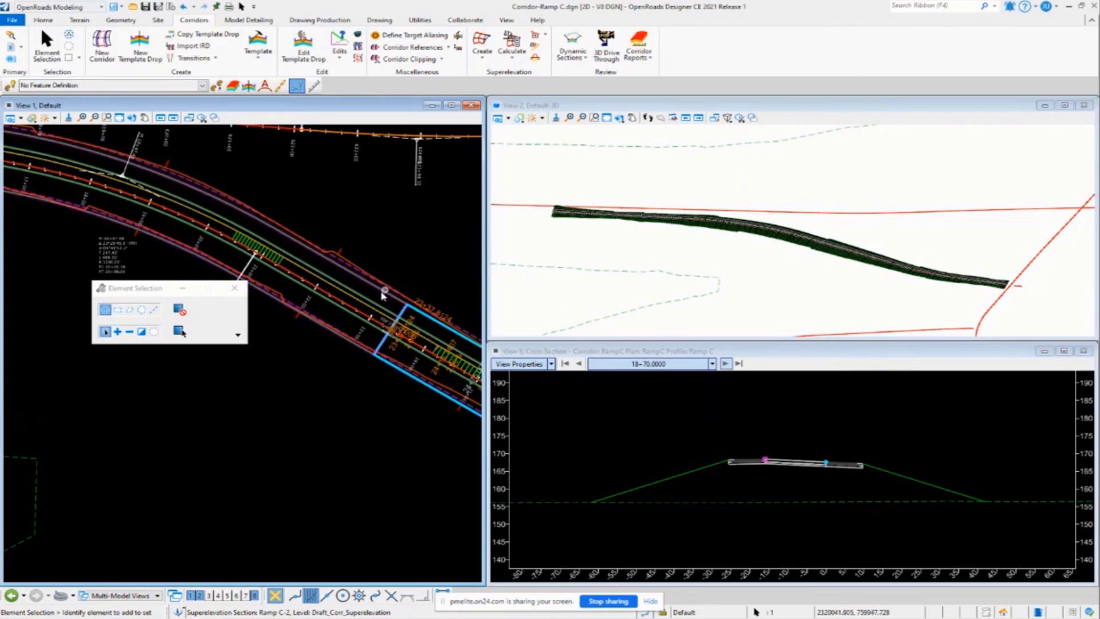
Bring the ramp's first curve into view and select the Ramp C-1 section.
{"action": "scroll", "coordinate": [355, 332], "scroll_direction": "down", "scroll_amount": 2}
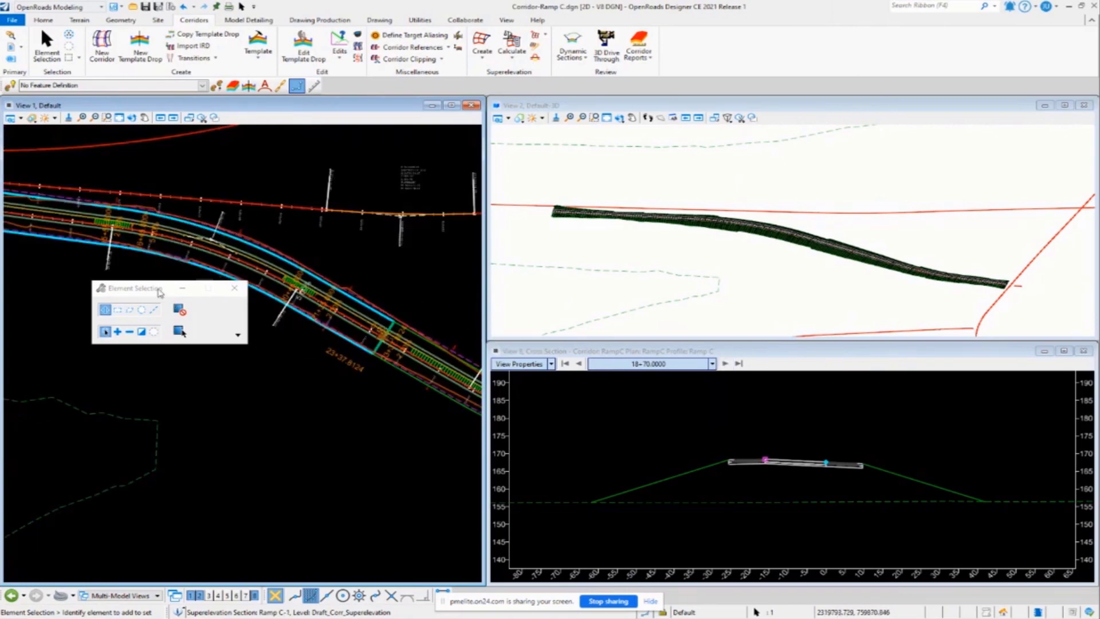
{"action": "left_click_drag", "start_coordinate": [153, 297], "coordinate": [306, 448]}
{"action": "scroll", "coordinate": [239, 385], "scroll_direction": "down", "scroll_amount": 2}
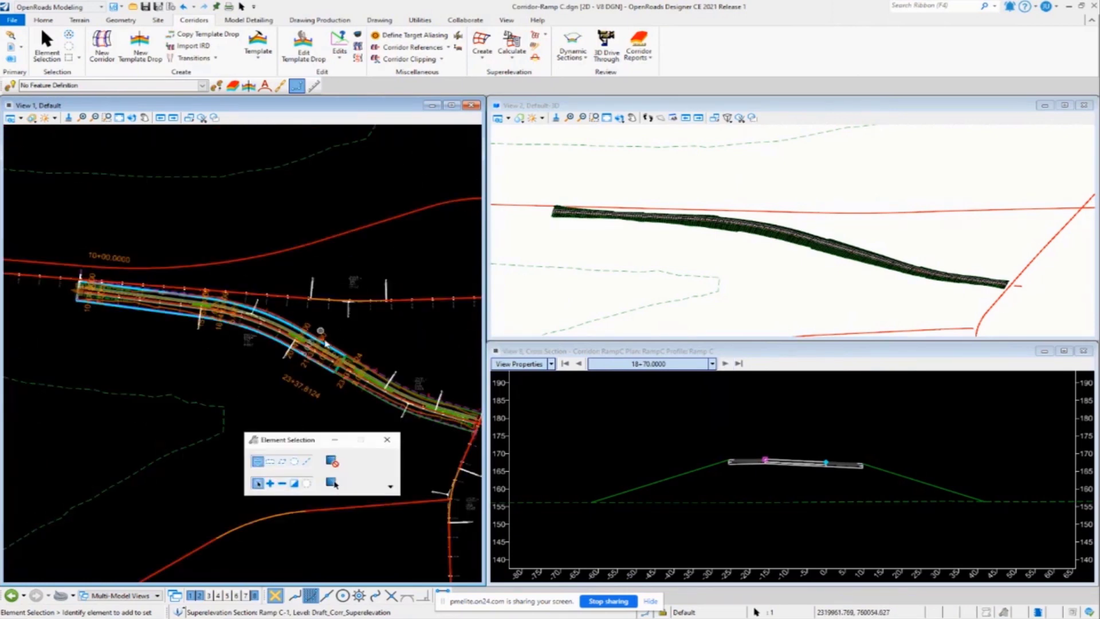
{"action": "scroll", "coordinate": [444, 390], "scroll_direction": "up", "scroll_amount": 1}
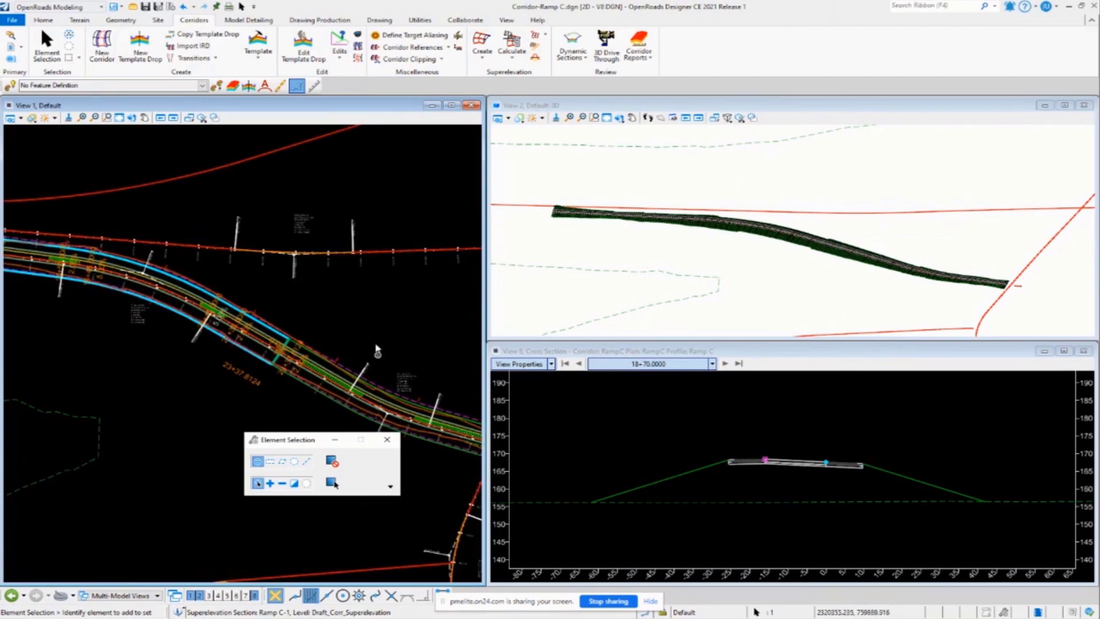
{"action": "scroll", "coordinate": [165, 316], "scroll_direction": "up", "scroll_amount": 2}
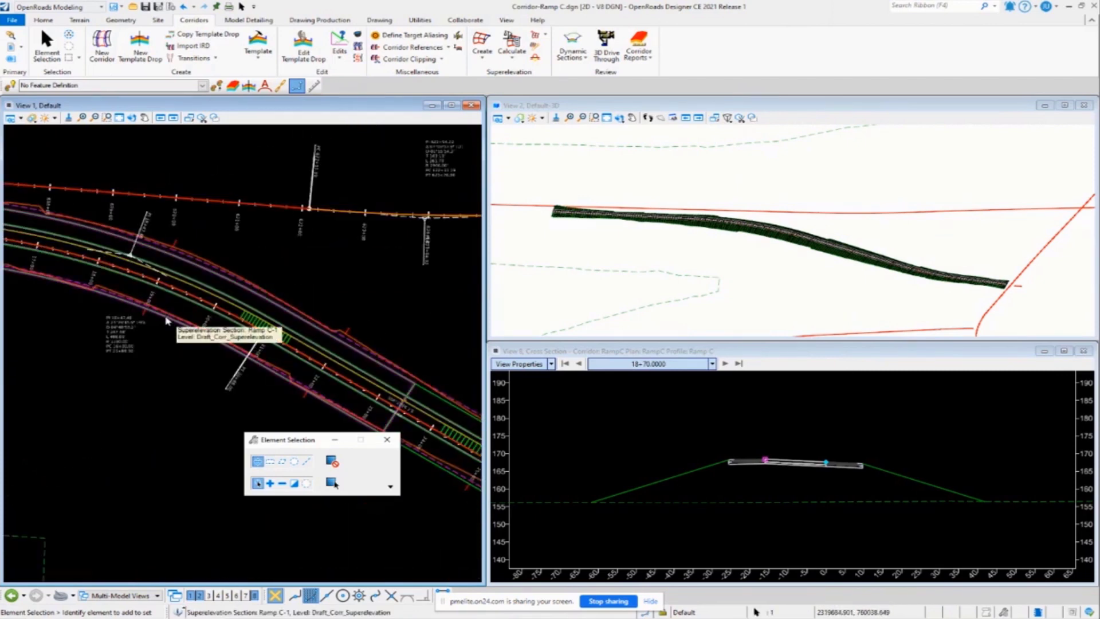
{"action": "left_click", "coordinate": [171, 322]}
{"action": "mouse_move", "coordinate": [176, 324]}
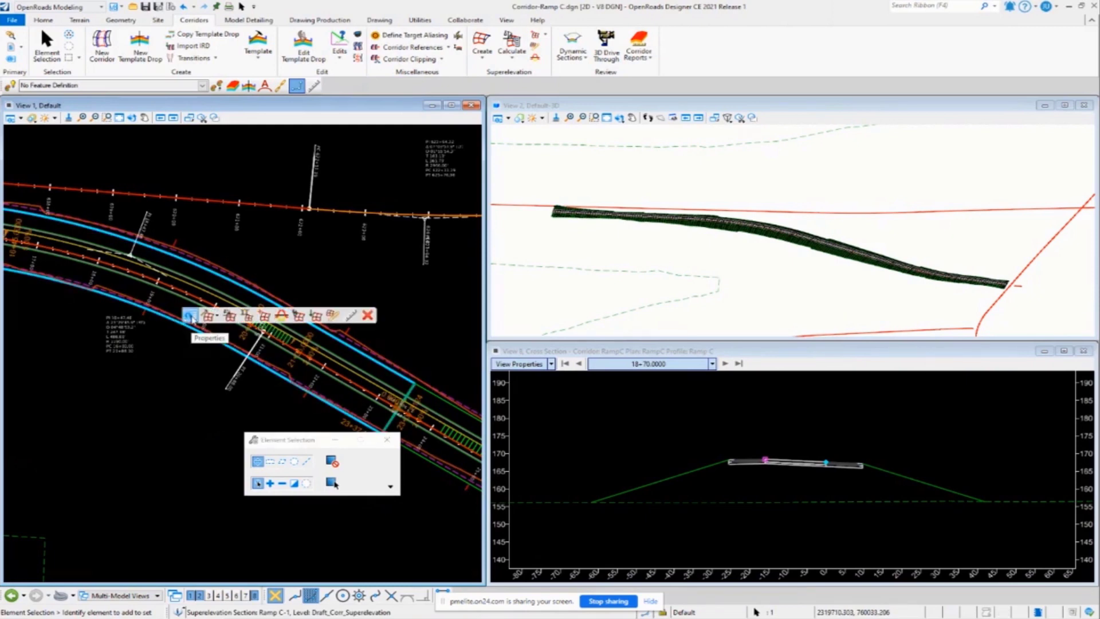
{"action": "left_click", "coordinate": [191, 316]}
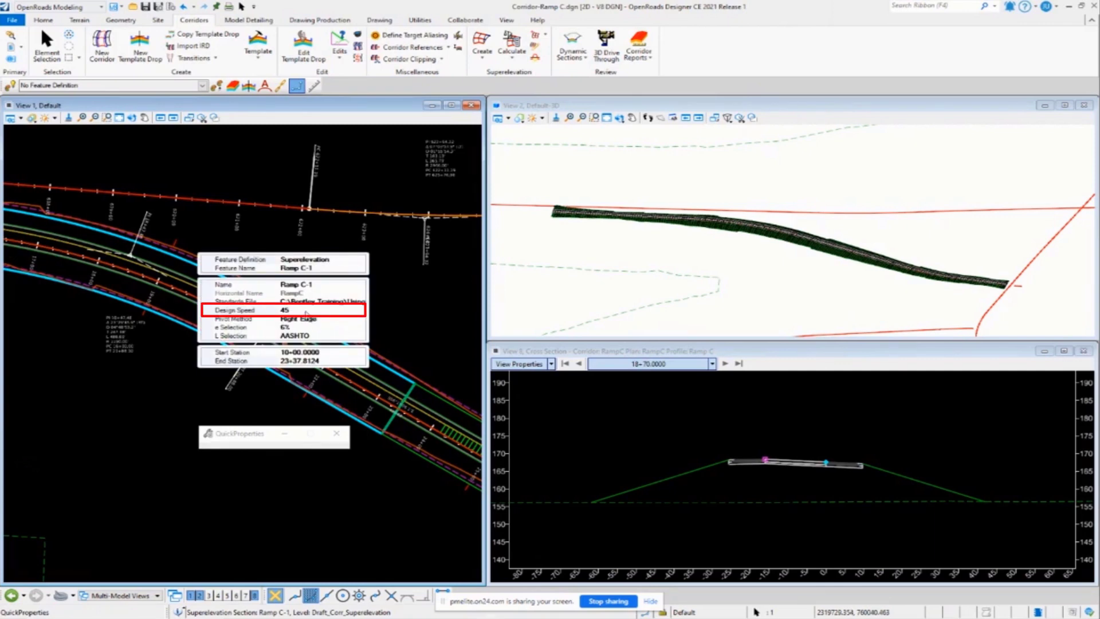
{"action": "left_click", "coordinate": [305, 312]}
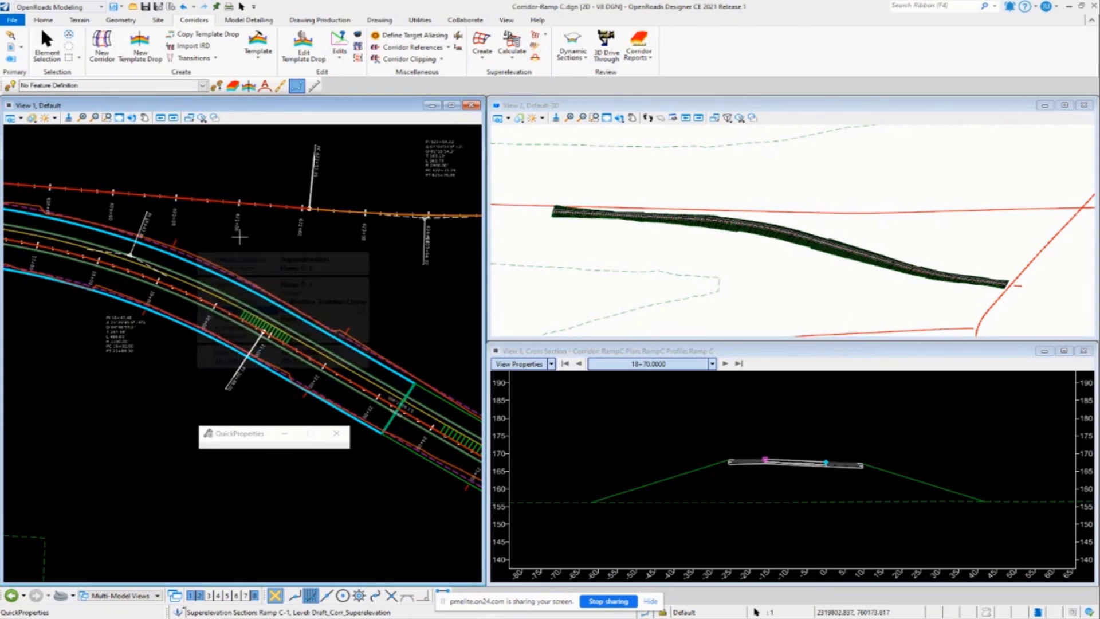
{"action": "left_click", "coordinate": [47, 49]}
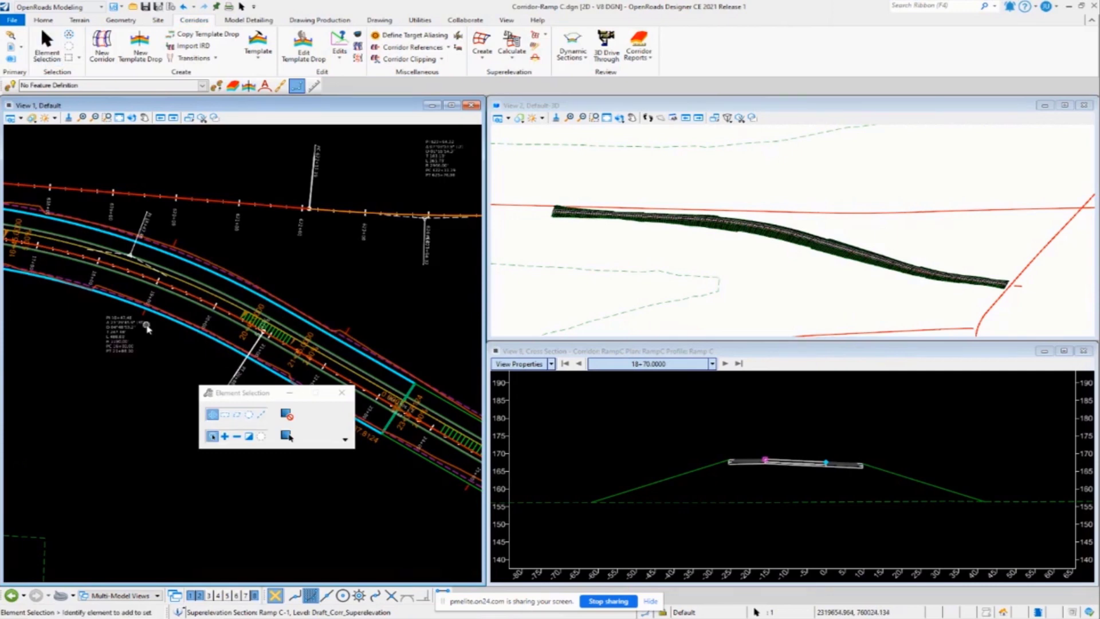
{"action": "scroll", "coordinate": [143, 324], "scroll_direction": "down", "scroll_amount": 3}
{"action": "left_click_drag", "start_coordinate": [254, 397], "coordinate": [326, 218]}
{"action": "scroll", "coordinate": [331, 416], "scroll_direction": "up", "scroll_amount": 3}
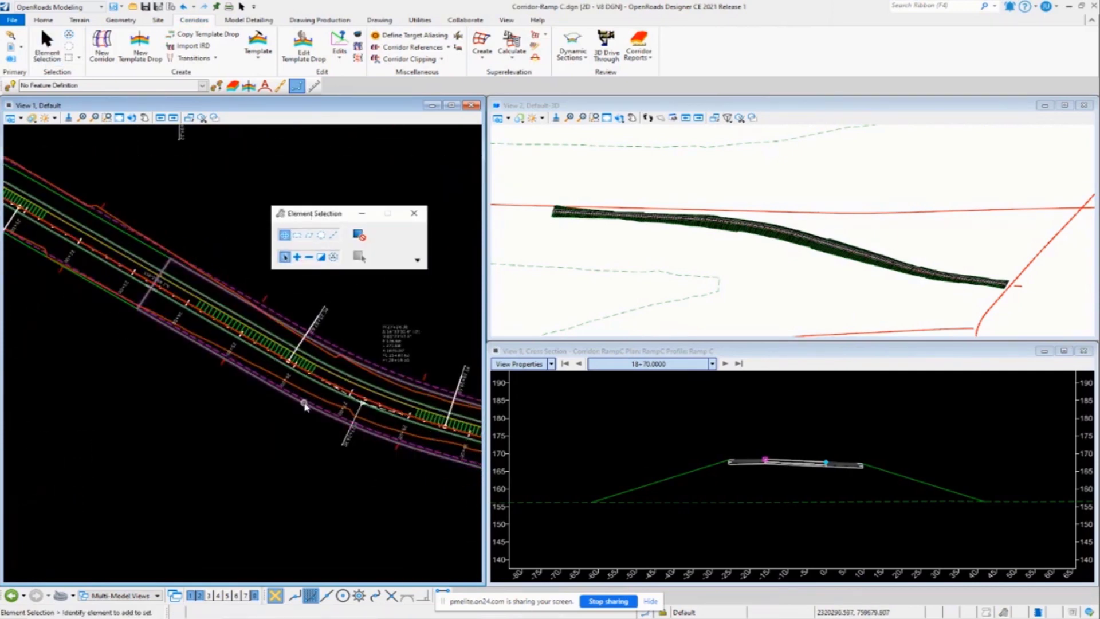
Set the Ramp C-2 section's Design Speed property from 45 to 35.
{"action": "left_click", "coordinate": [316, 401]}
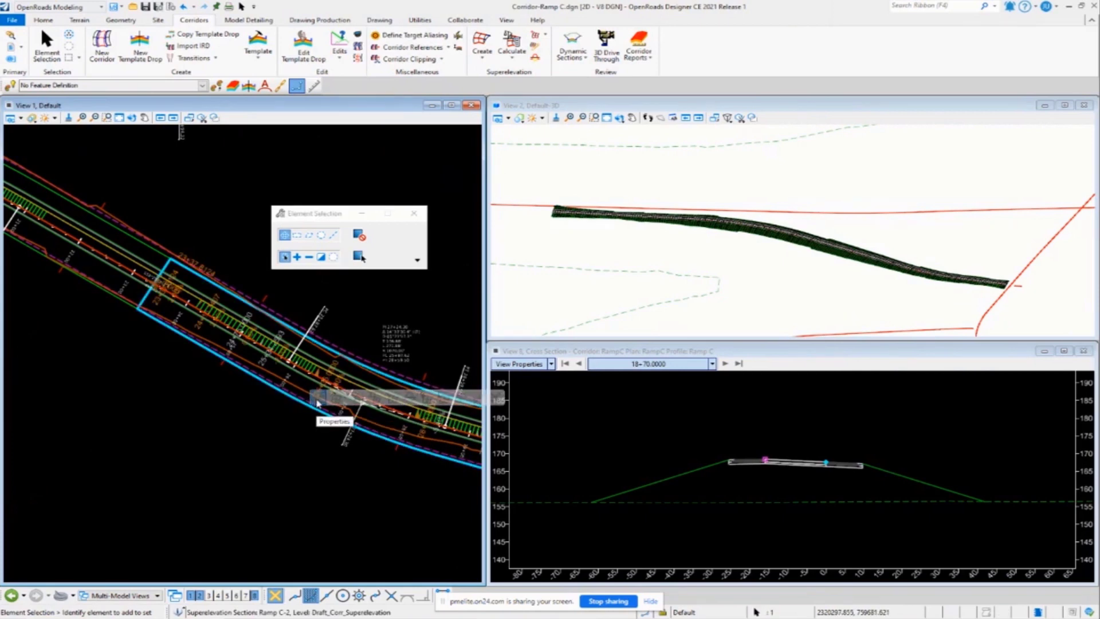
{"action": "left_click", "coordinate": [316, 401]}
{"action": "left_click", "coordinate": [425, 394]}
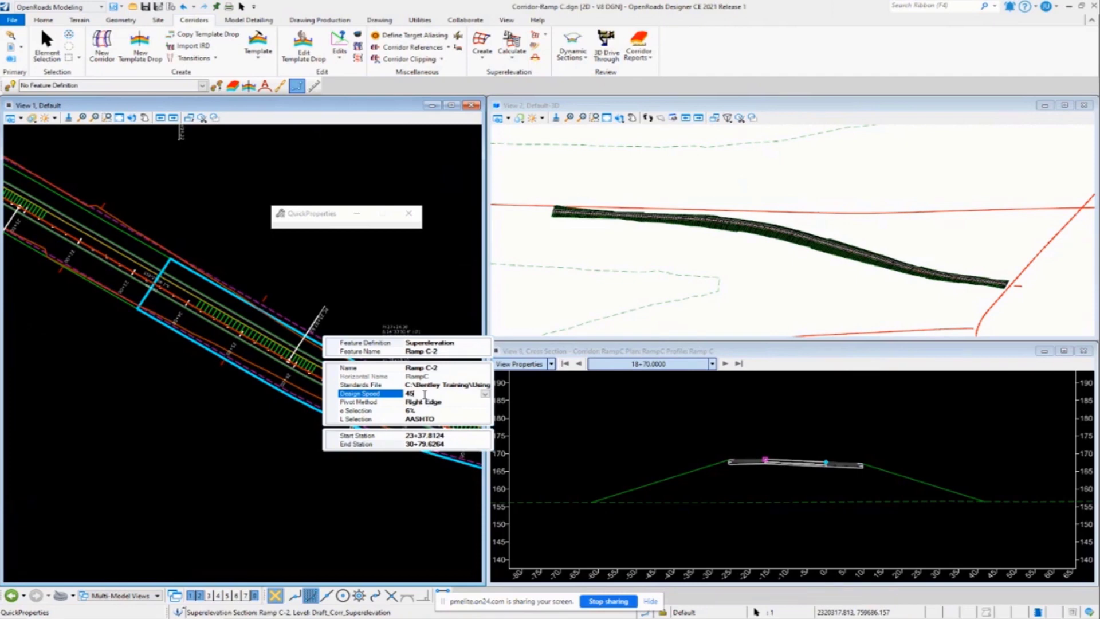
{"action": "left_click", "coordinate": [485, 395]}
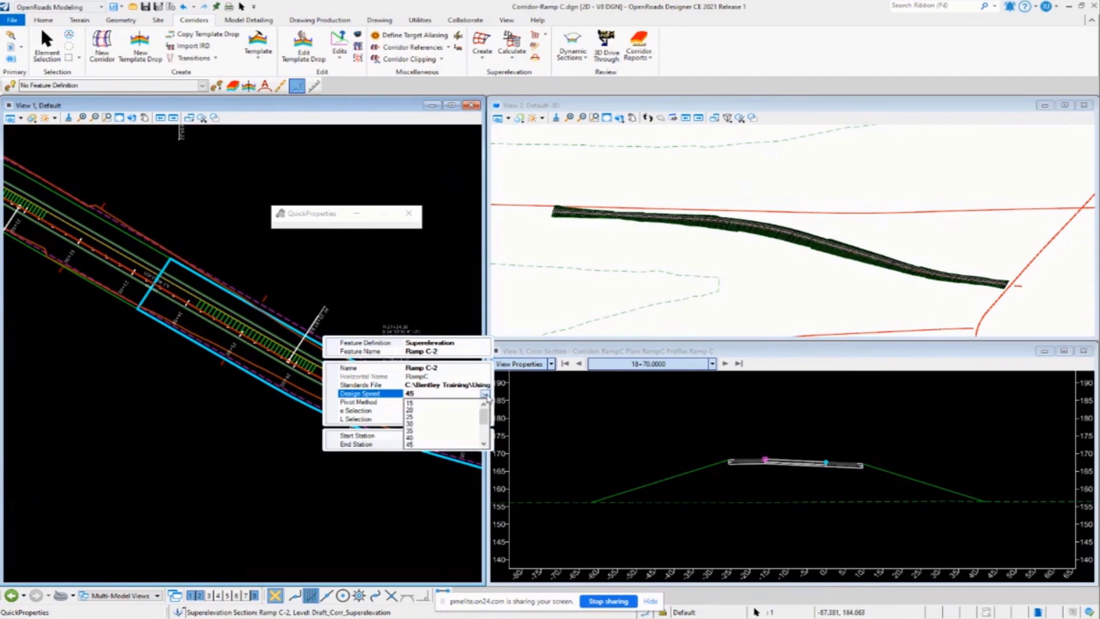
{"action": "left_click", "coordinate": [417, 430]}
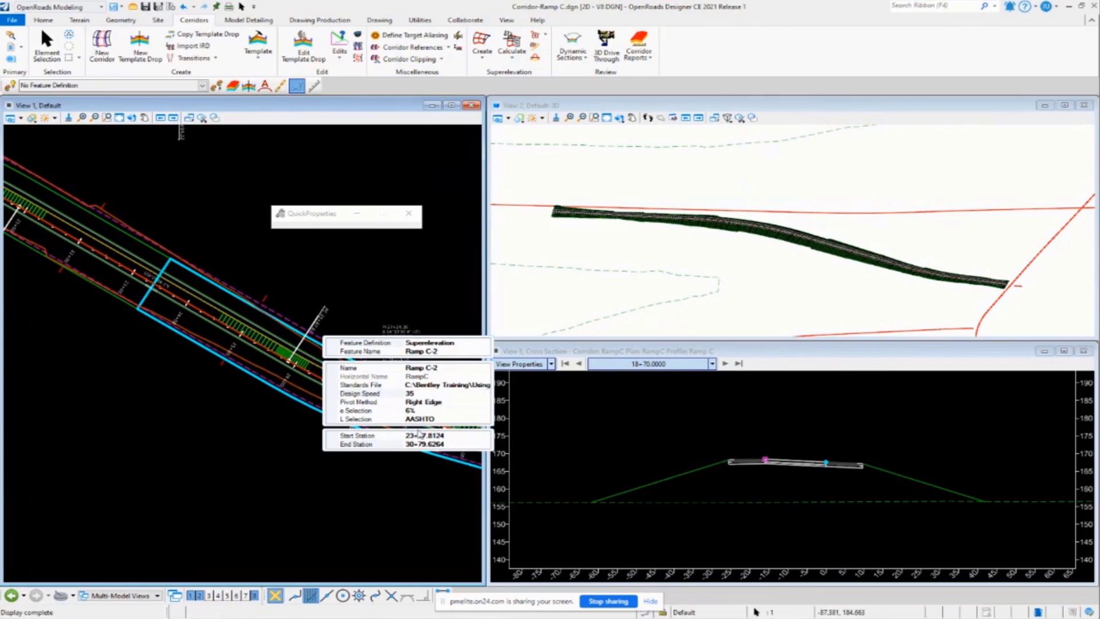
Clear the selection, zoom out, and select the Ramp C-1 superelevation section again.
{"action": "left_click", "coordinate": [310, 484]}
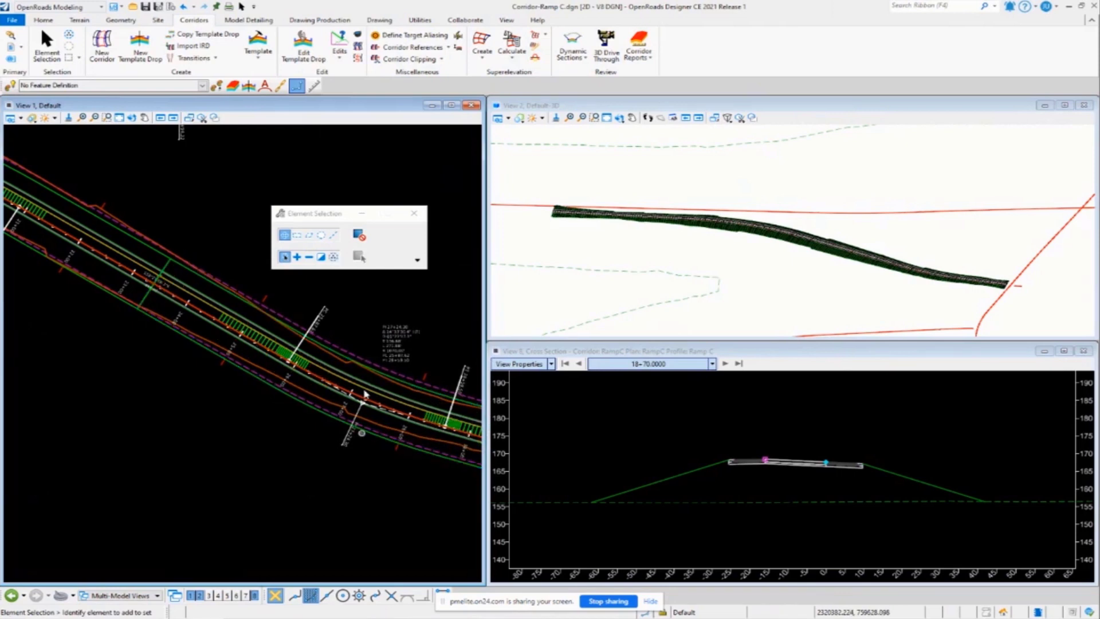
{"action": "scroll", "coordinate": [391, 424], "scroll_direction": "down", "scroll_amount": 2}
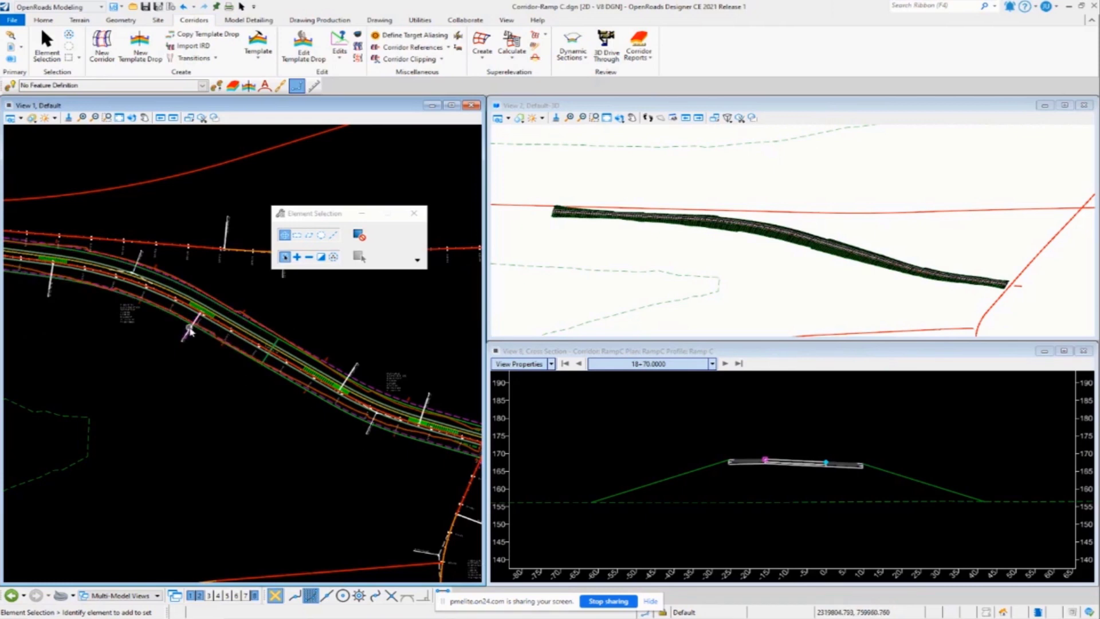
{"action": "left_click", "coordinate": [178, 322]}
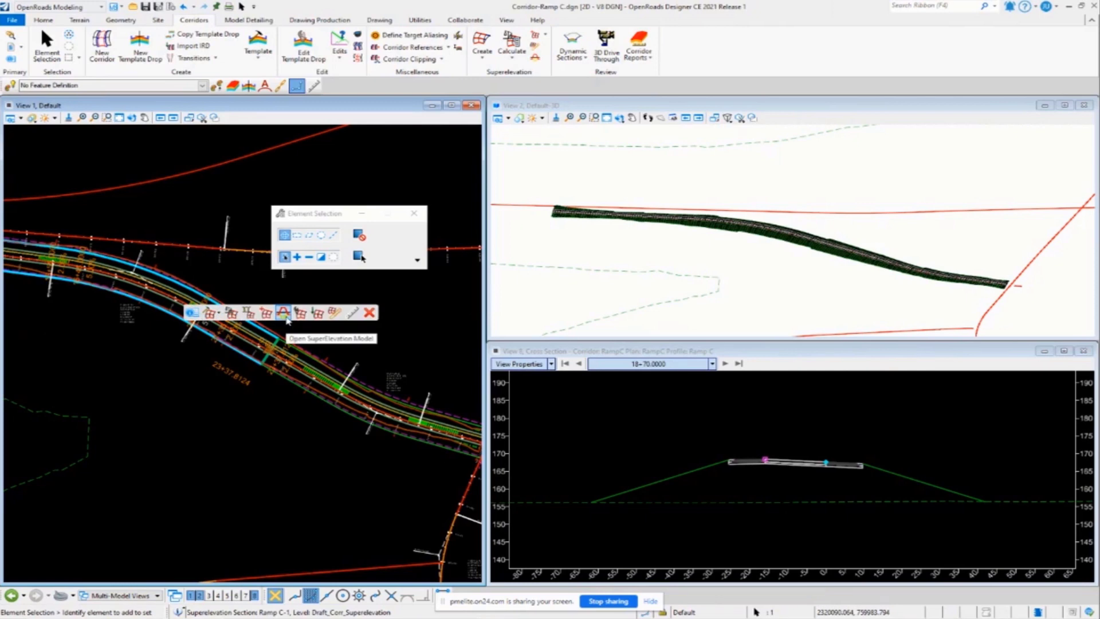
{"action": "left_click", "coordinate": [336, 313]}
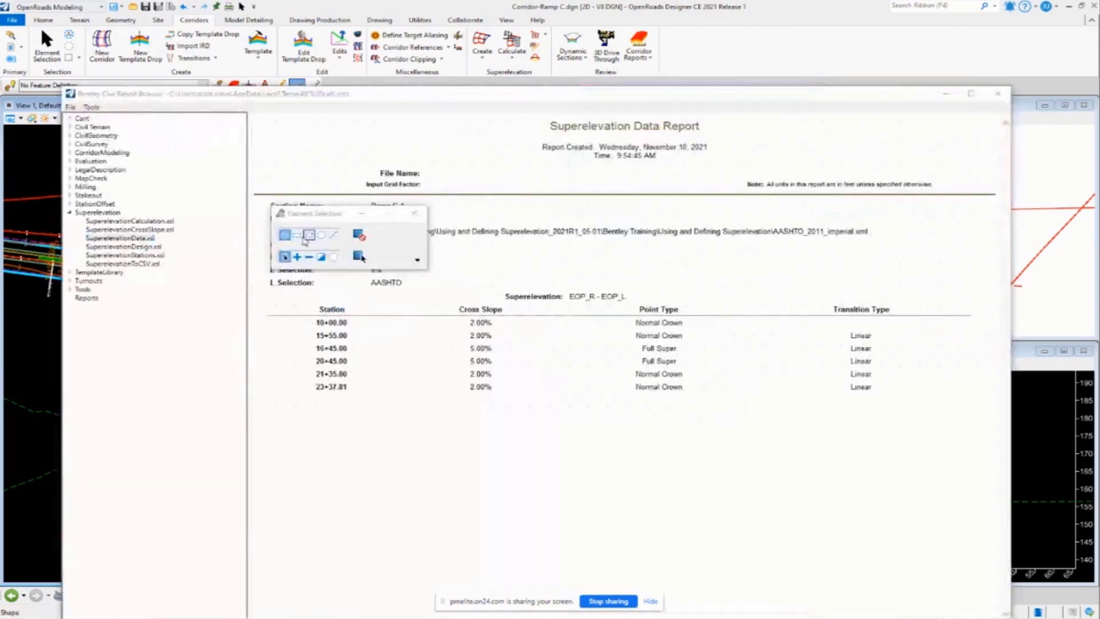
{"action": "left_click_drag", "start_coordinate": [312, 213], "coordinate": [759, 118]}
{"action": "left_click", "coordinate": [139, 222]}
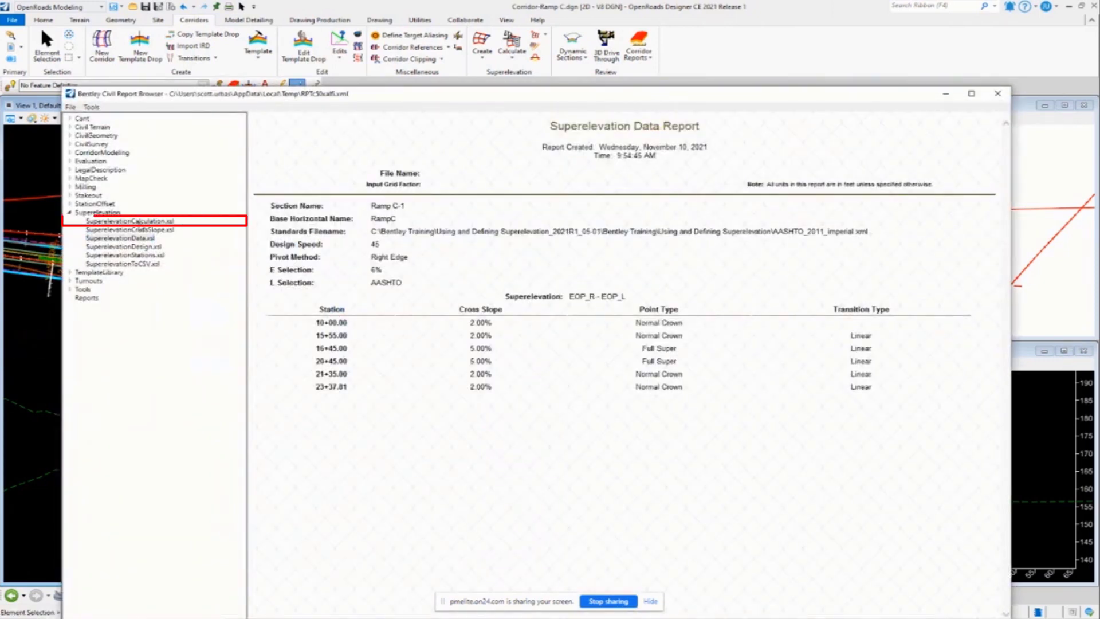
{"action": "left_click", "coordinate": [140, 221]}
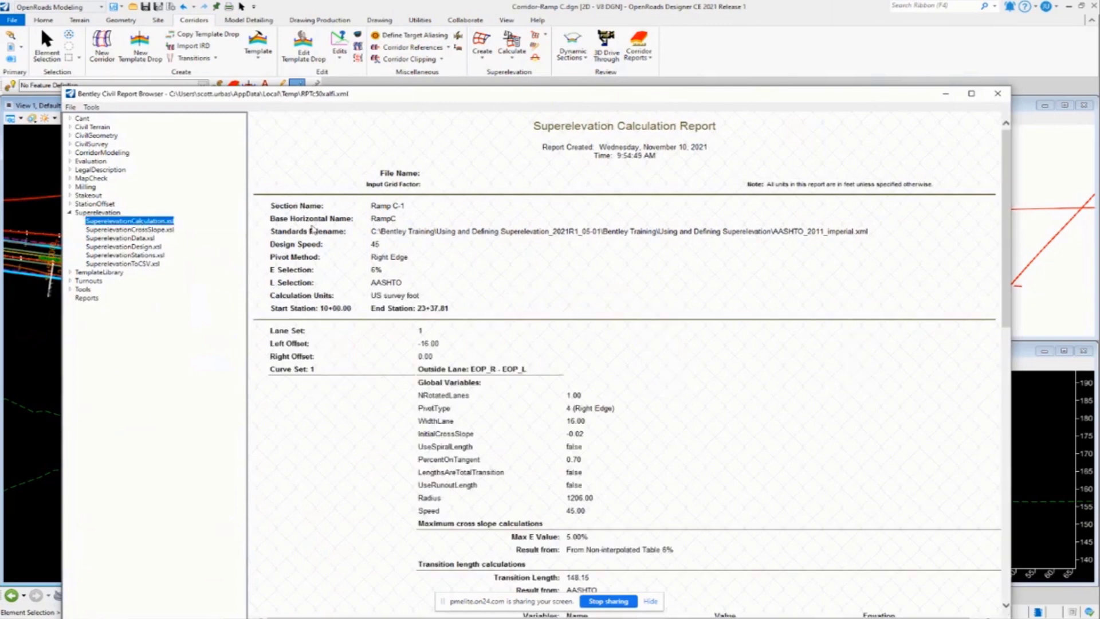
{"action": "left_click", "coordinate": [383, 252]}
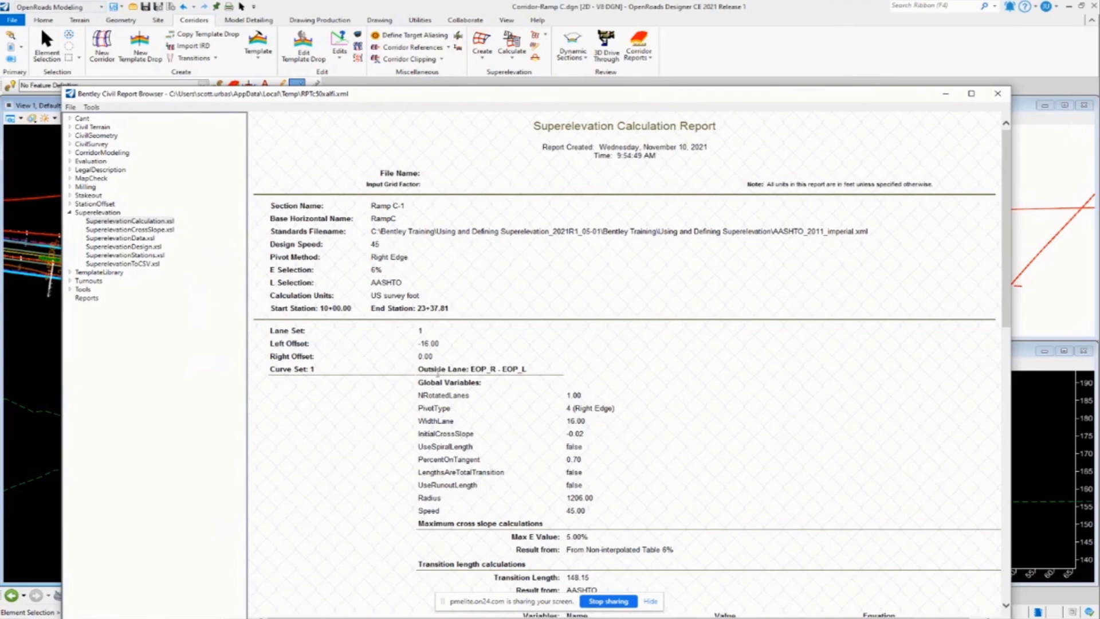
{"action": "scroll", "coordinate": [498, 404], "scroll_direction": "down", "scroll_amount": 10}
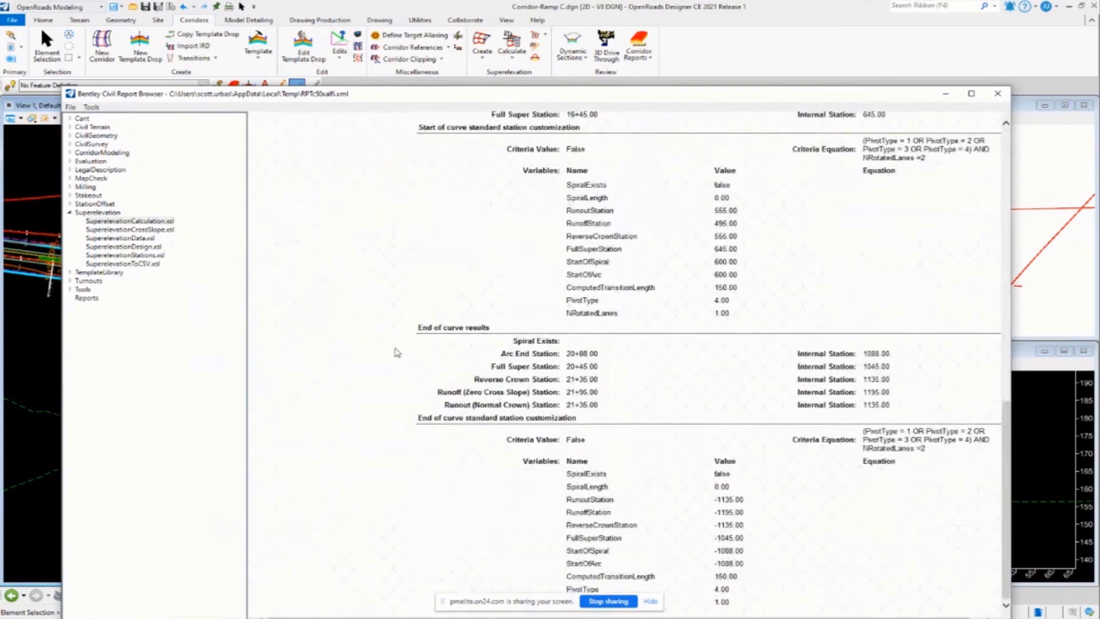
{"action": "left_click", "coordinate": [159, 230]}
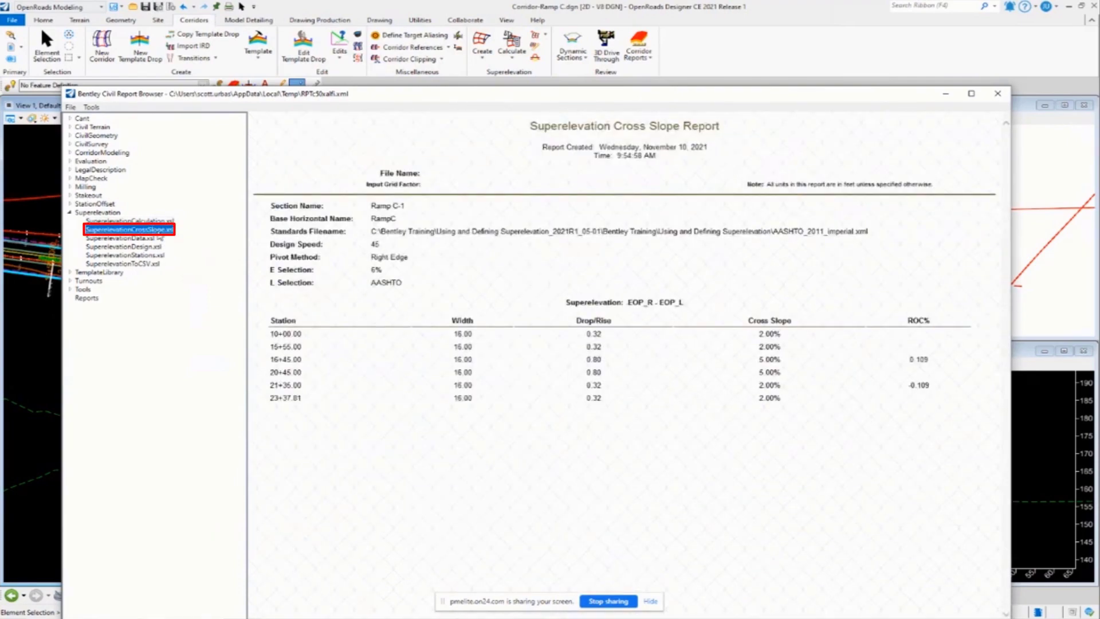
{"action": "left_click", "coordinate": [998, 94]}
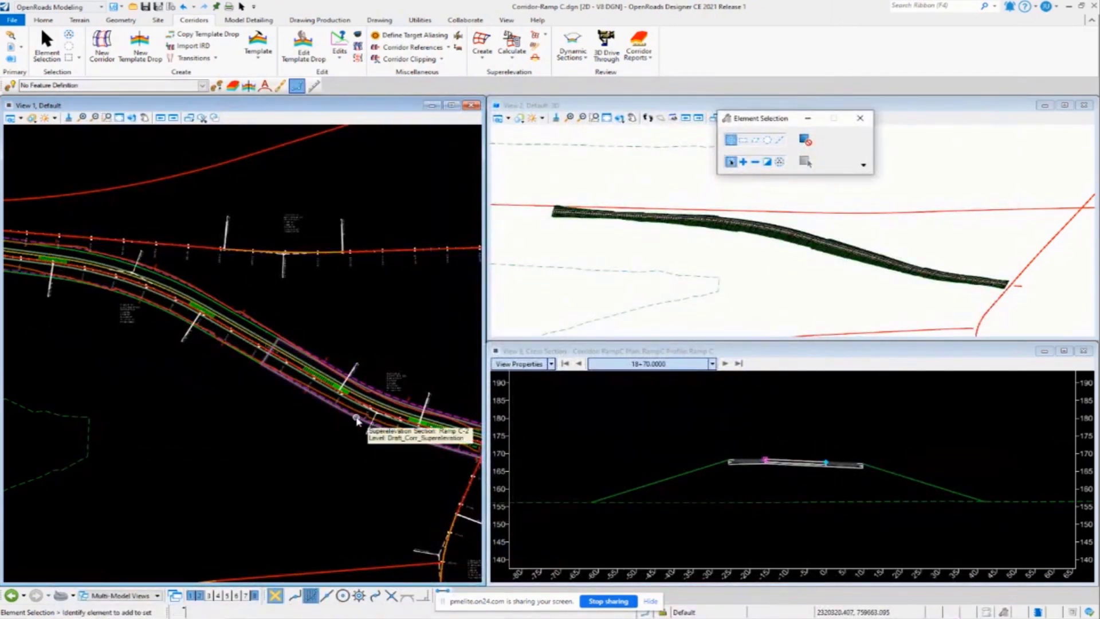
{"action": "left_click", "coordinate": [356, 420]}
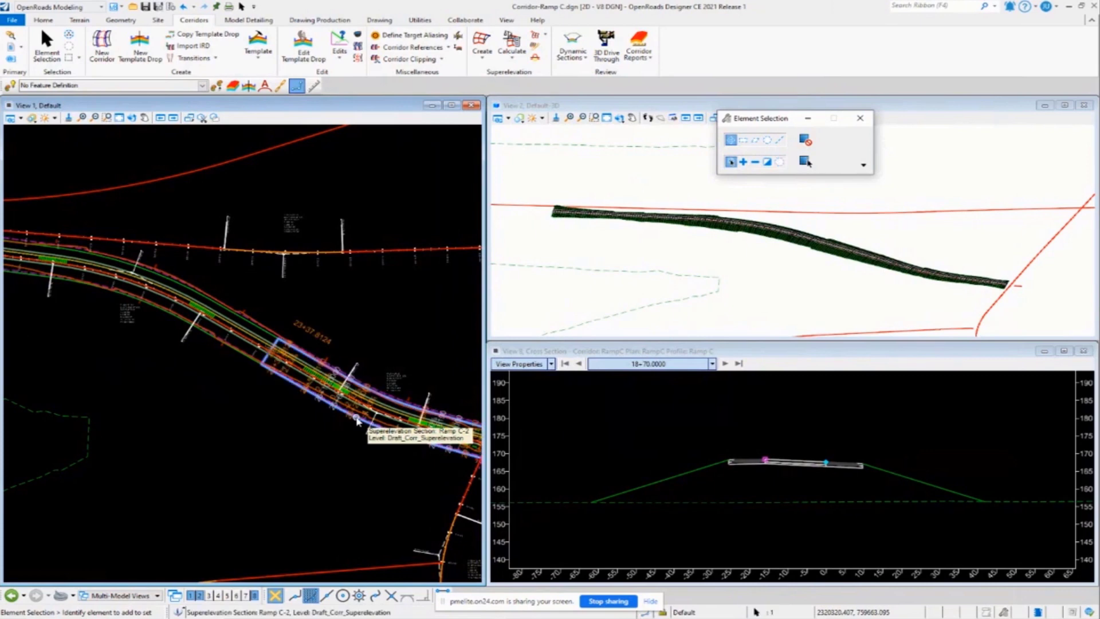
{"action": "left_click", "coordinate": [392, 436]}
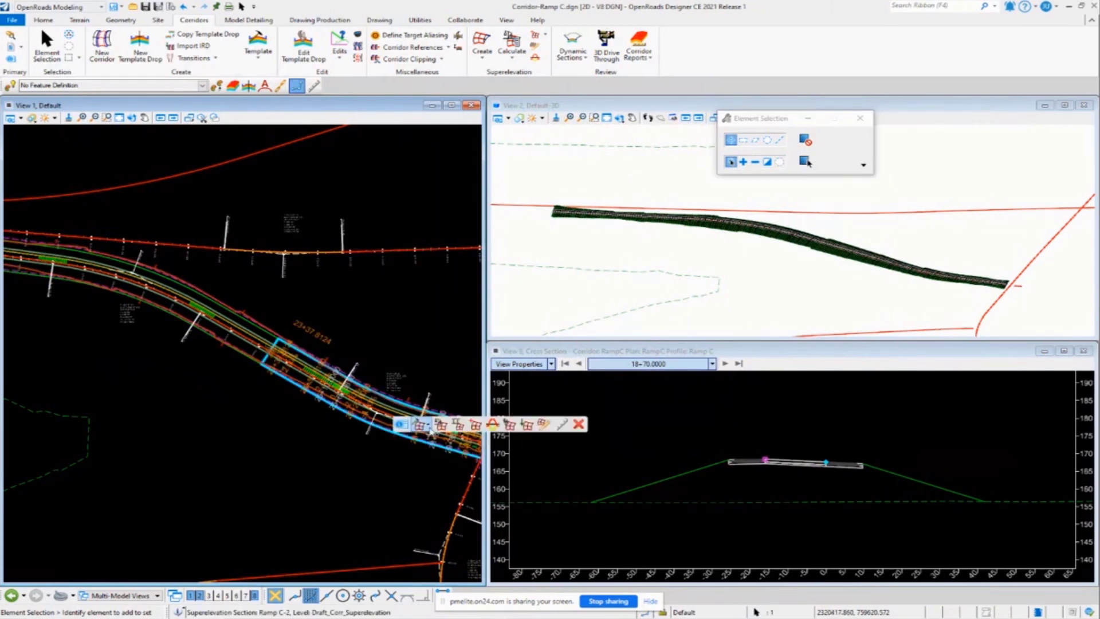
{"action": "left_click", "coordinate": [543, 425]}
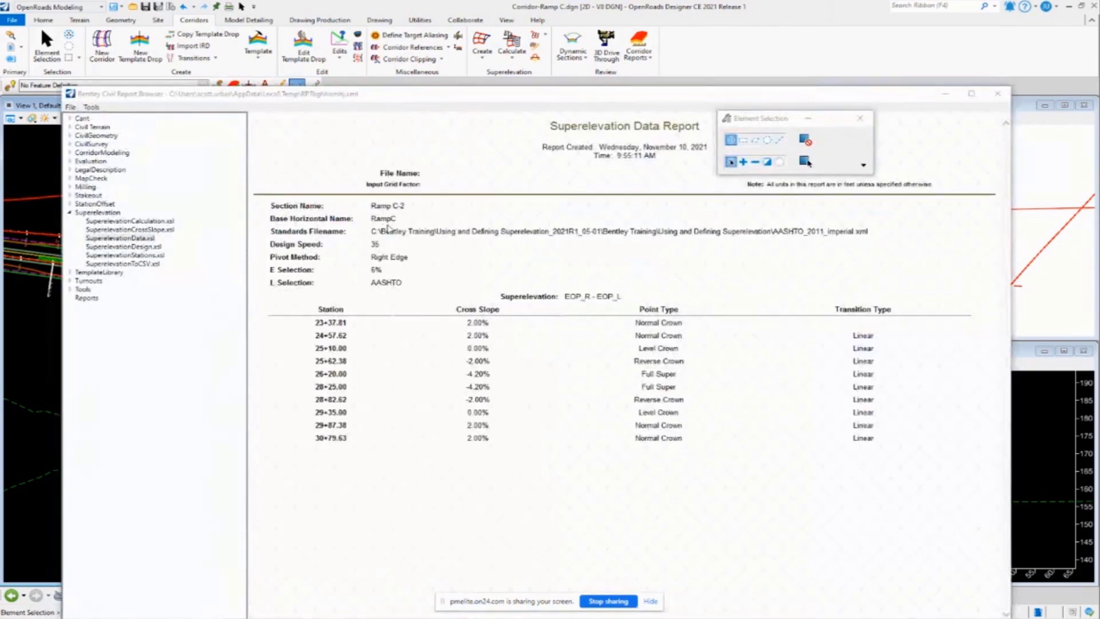
{"action": "double_click", "coordinate": [375, 244]}
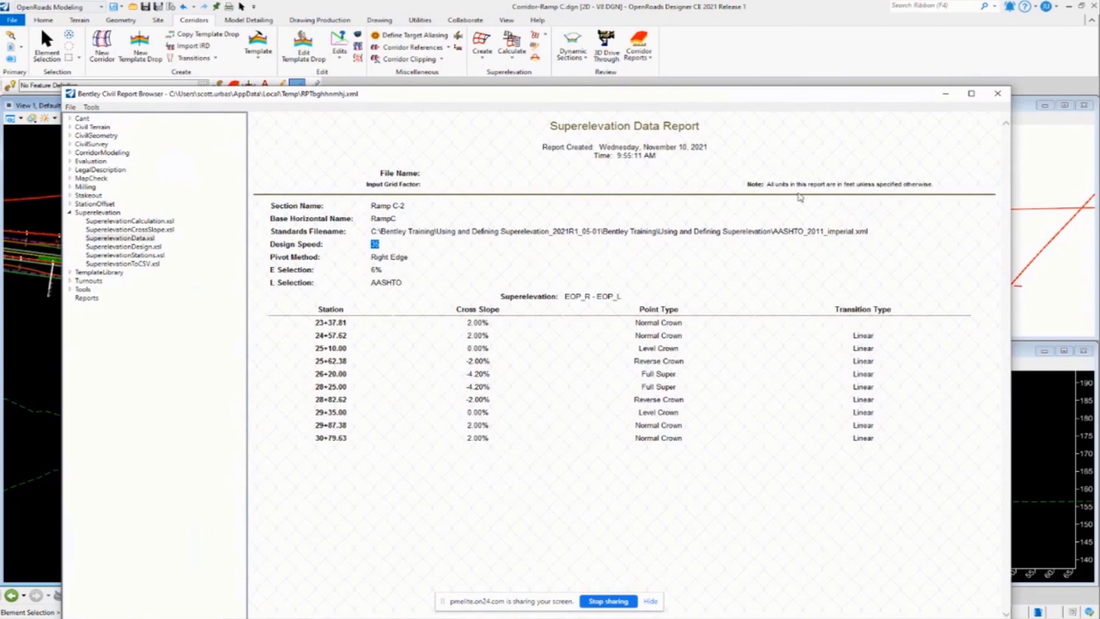
{"action": "left_click", "coordinate": [998, 94]}
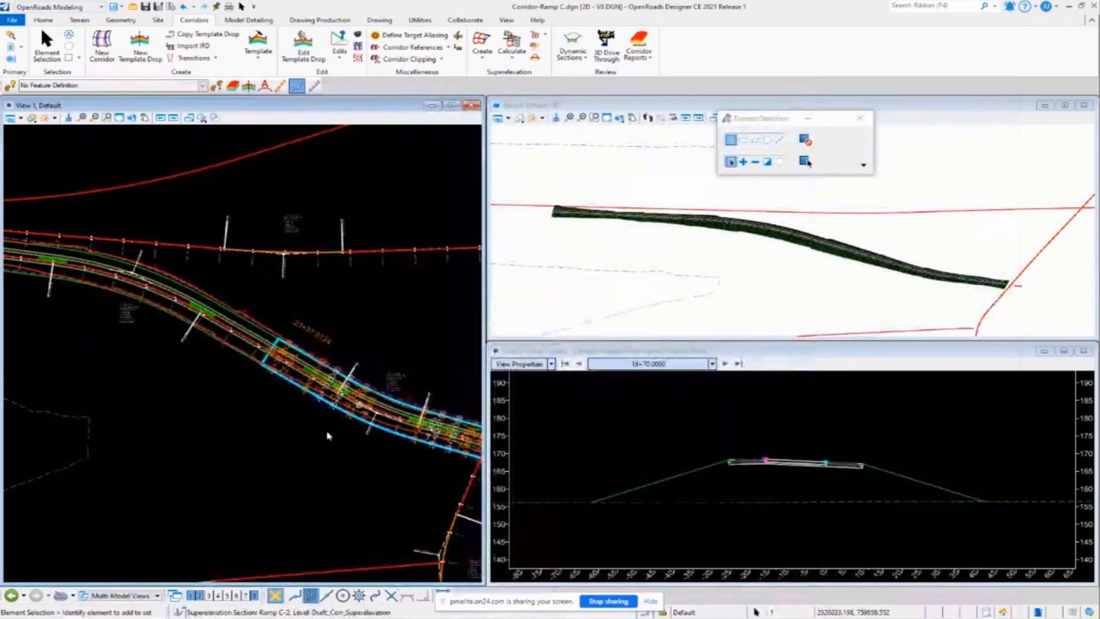